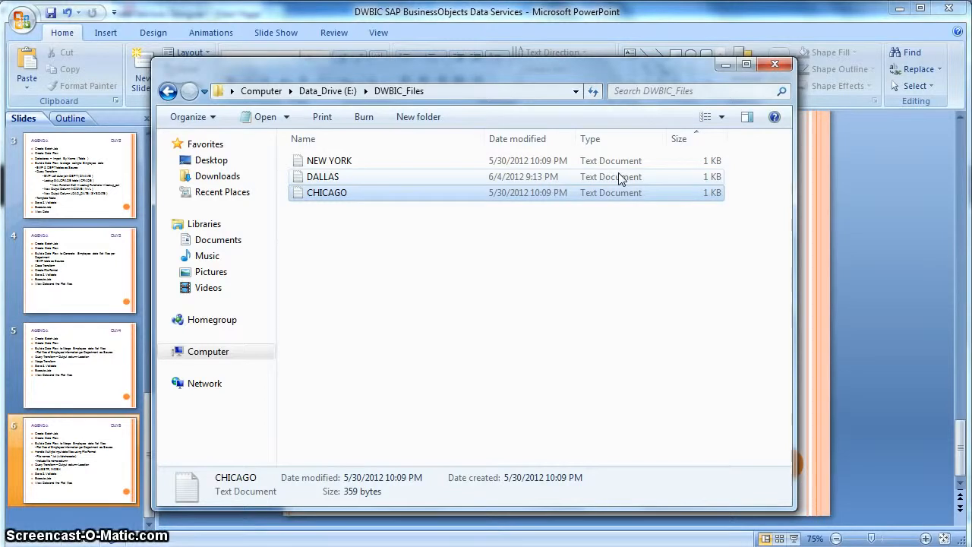
Switch to SAP BusinessObjects Data Services Designer and create a batch job named Job_Emp_All in the DWBICONCEPTS project.
key("alt+Tab")
key("alt+Tab")
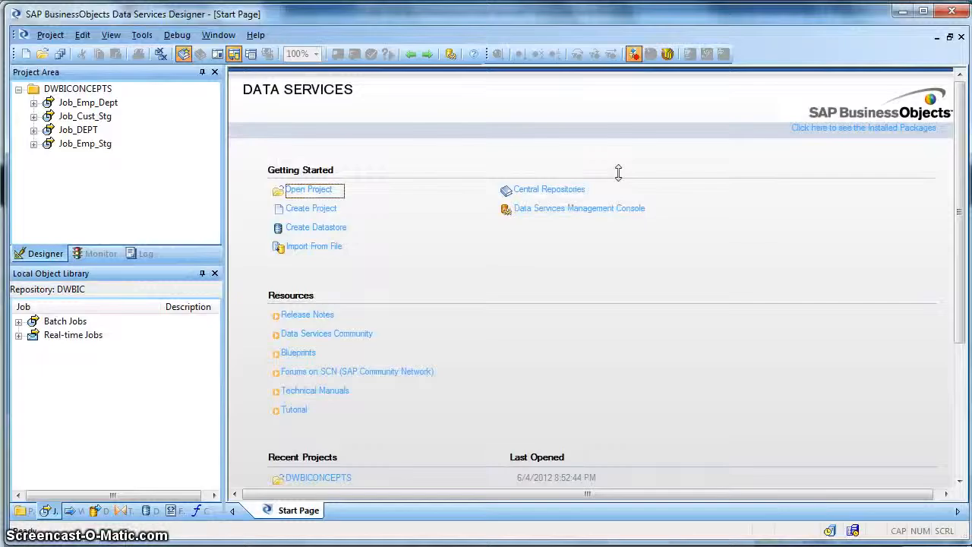
left_click(279, 194)
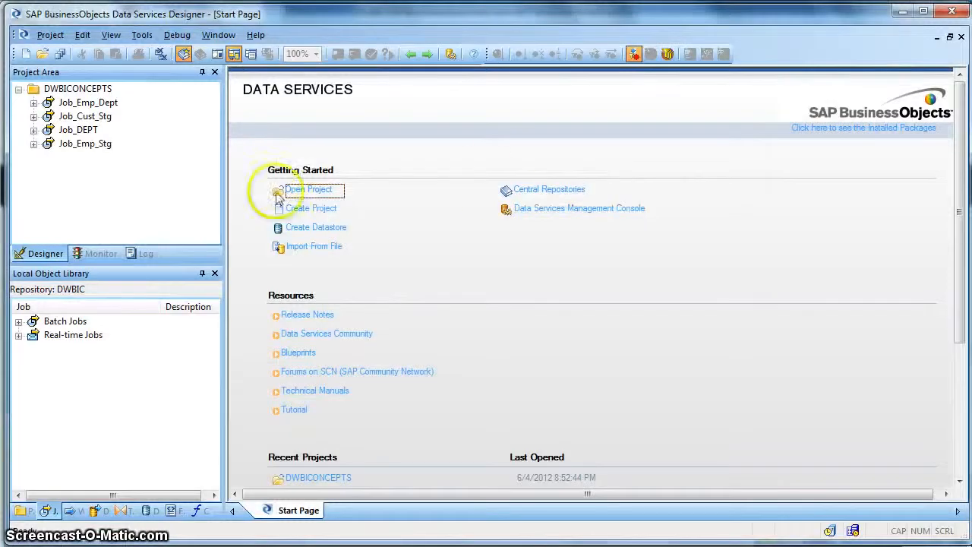
right_click(79, 189)
left_click(129, 194)
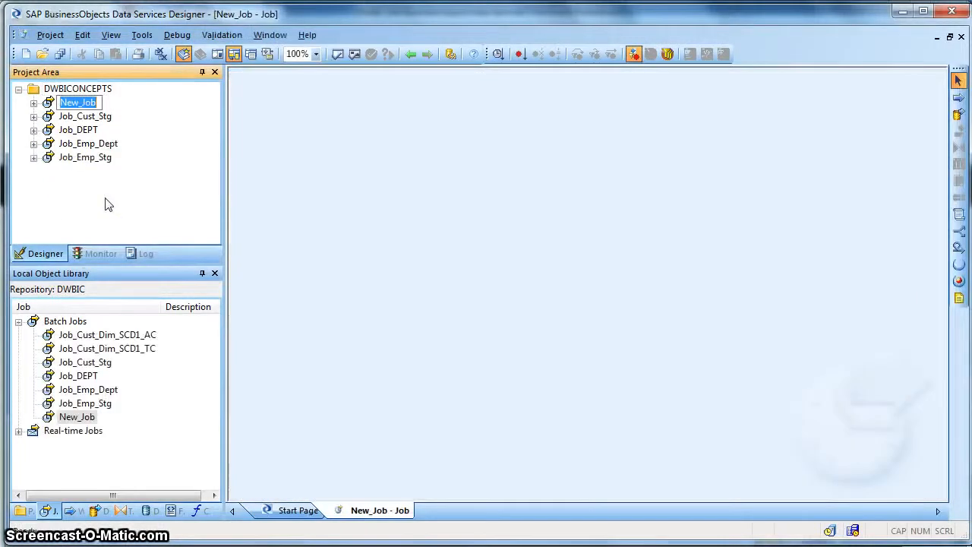
type("Job_Em")
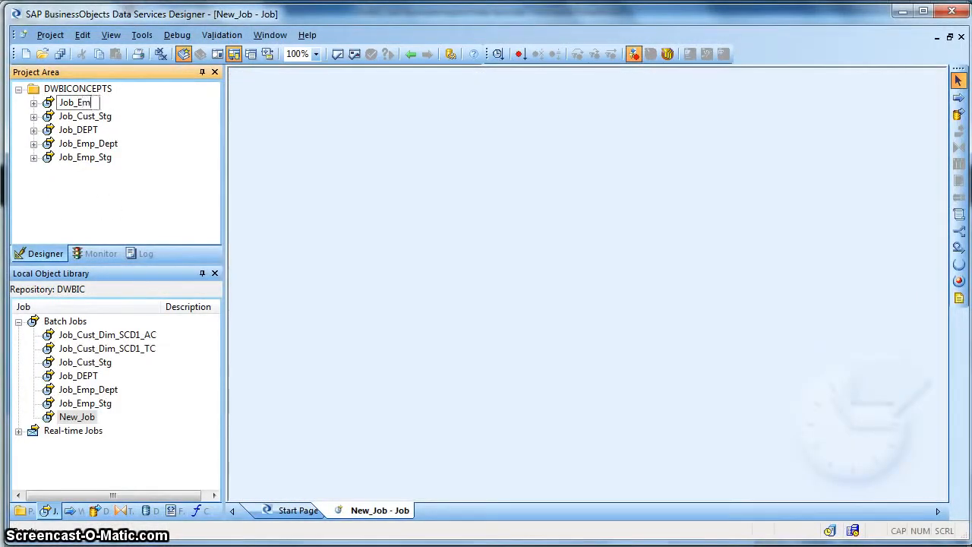
type("p_All")
key("Return")
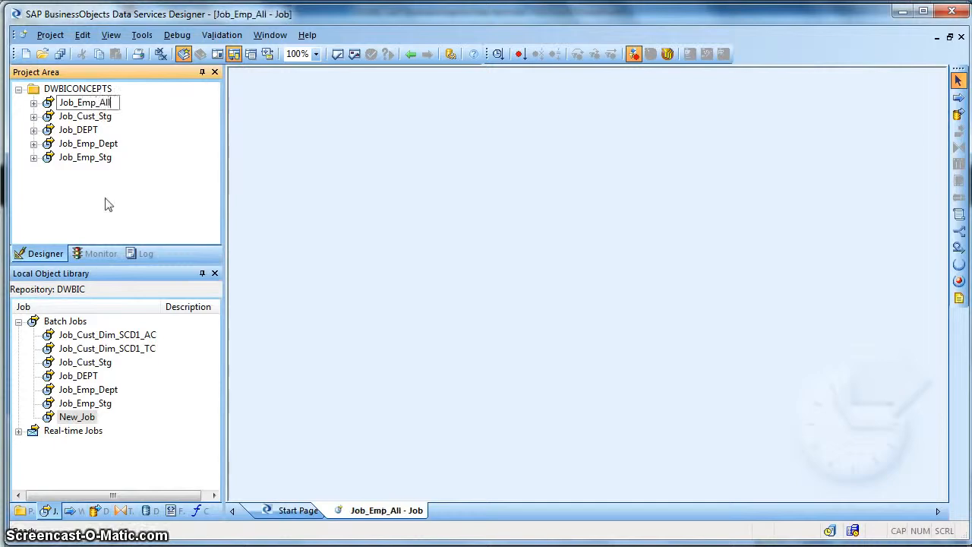
Add a data flow named Df_Emp_All to the Job_Emp_All job and open it for editing.
left_click(958, 113)
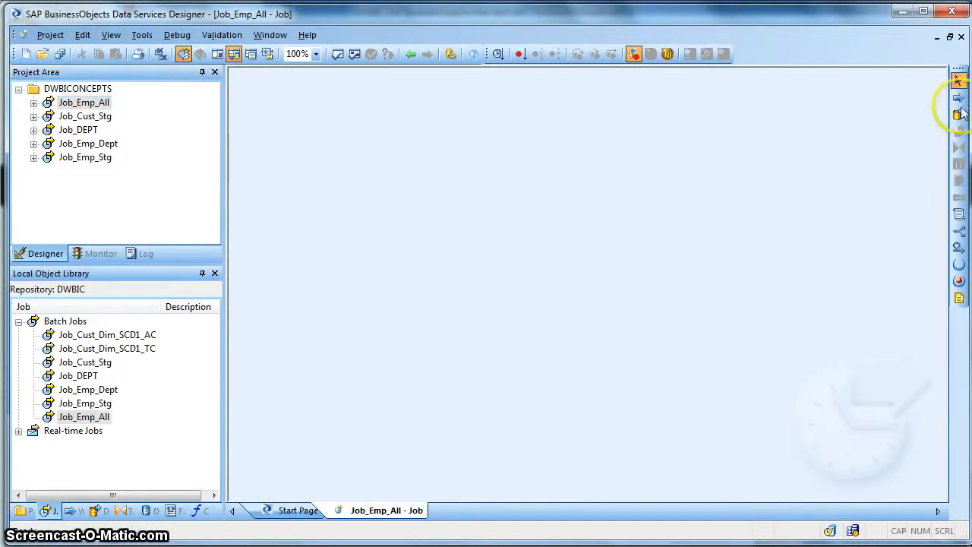
left_click(502, 177)
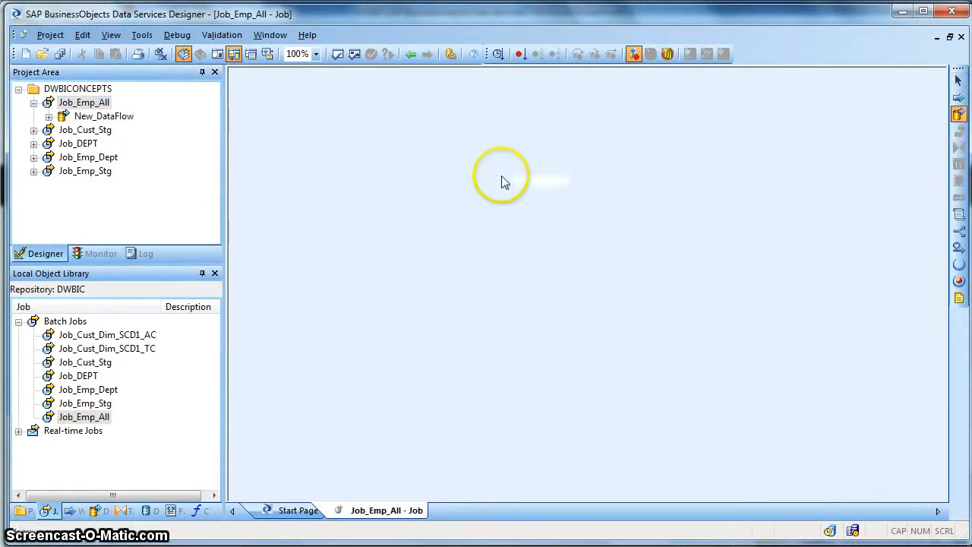
type("Df_Emp_All")
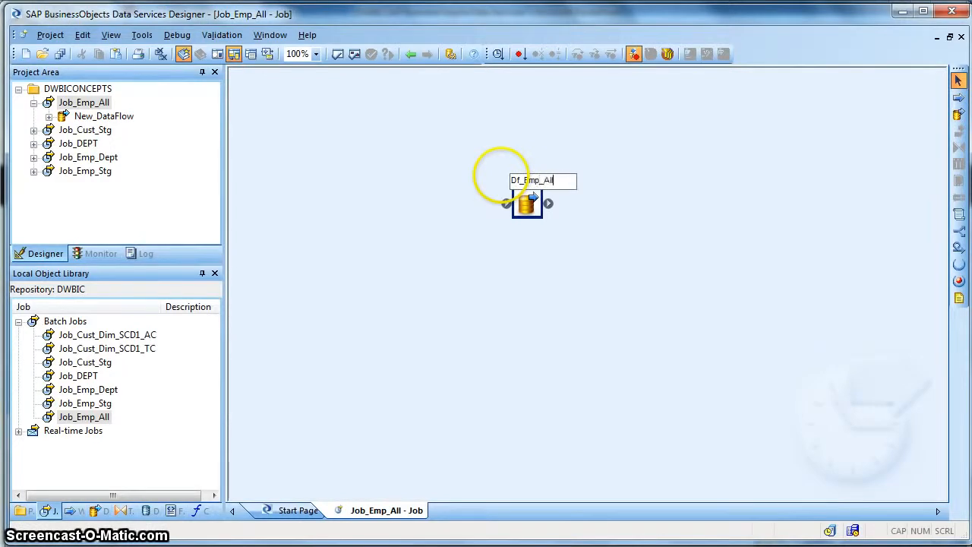
key("Return")
double_click(527, 202)
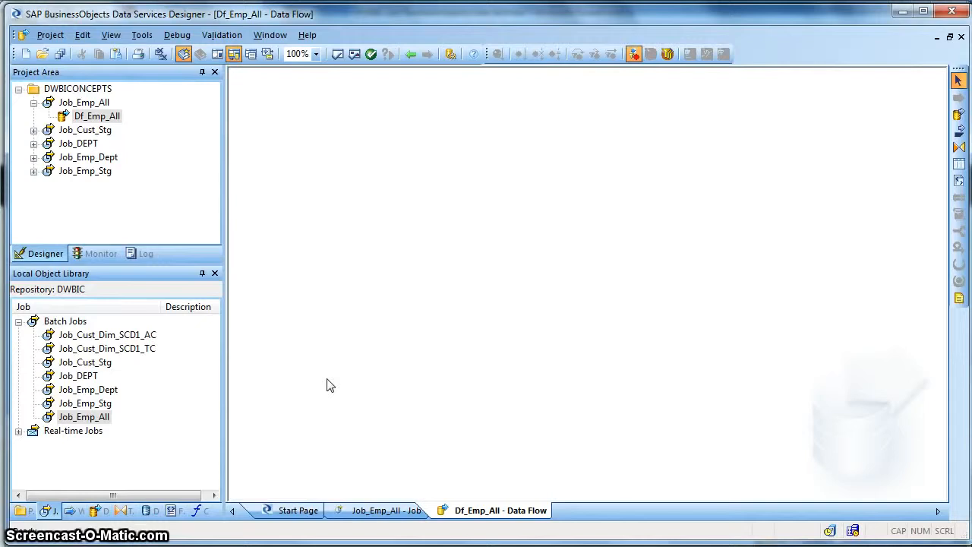
Review the FF_DEPT flat file format, replicate it and name the copy FF_EMP_ALL.
left_click(174, 513)
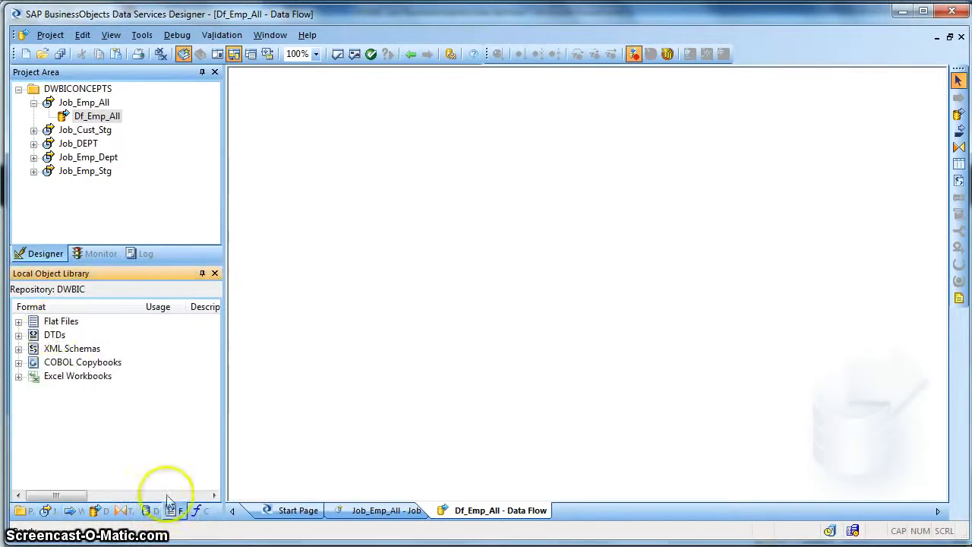
left_click(18, 322)
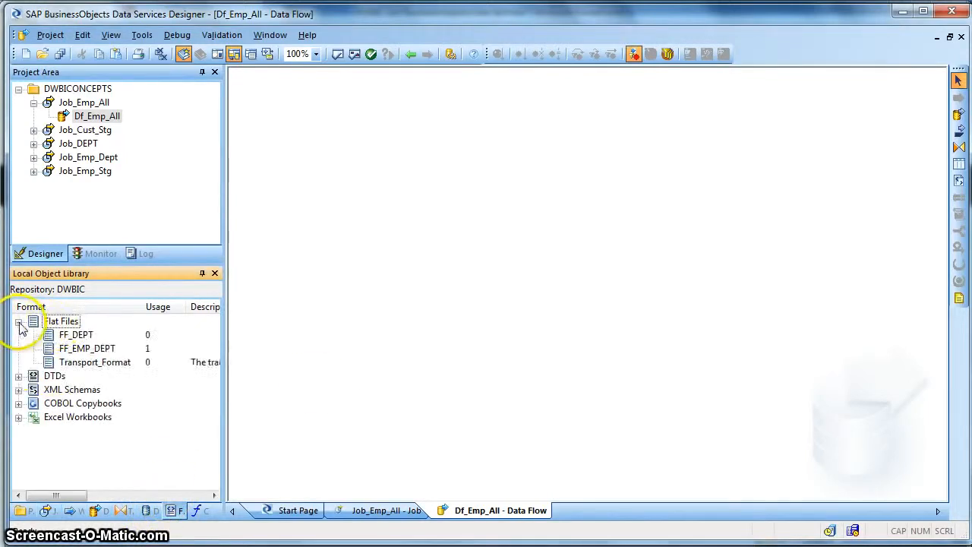
double_click(74, 335)
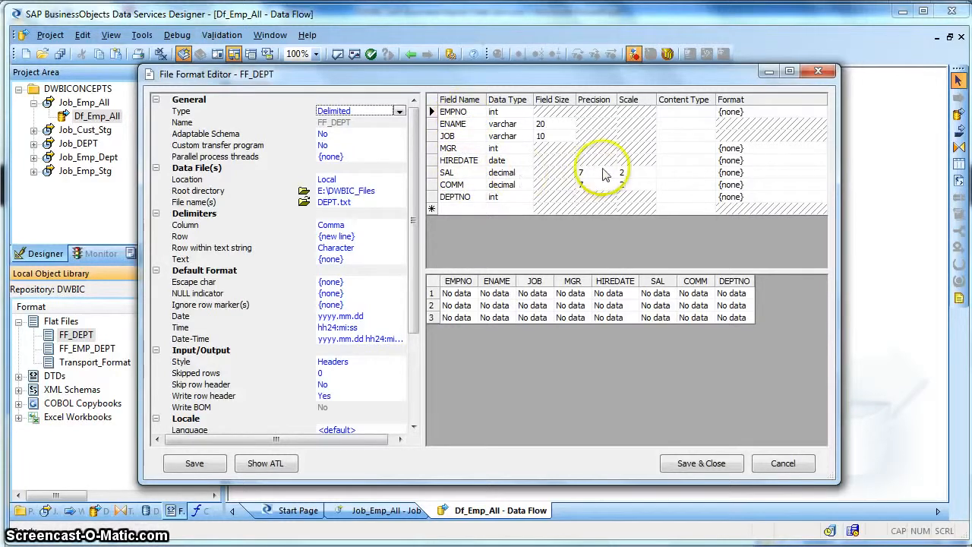
left_click(817, 72)
left_click(73, 335)
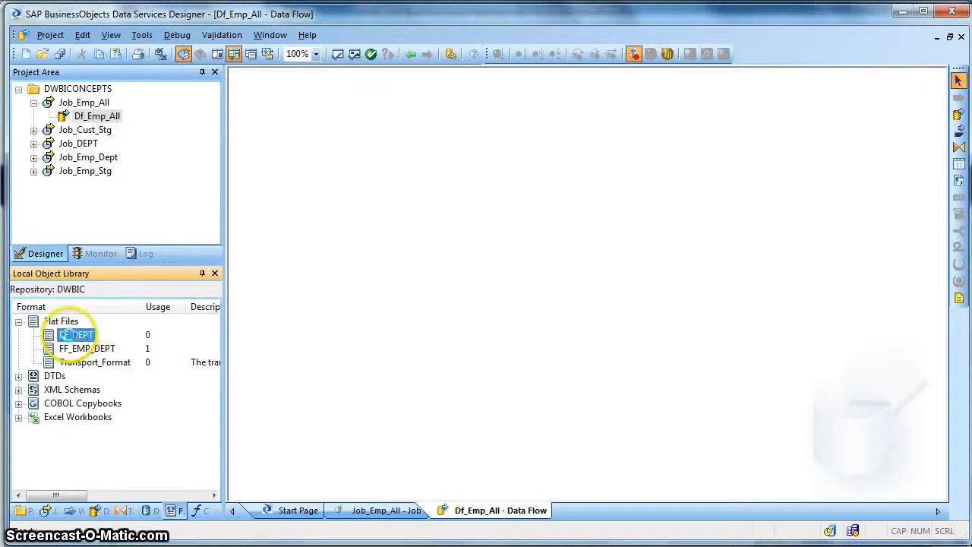
right_click(69, 334)
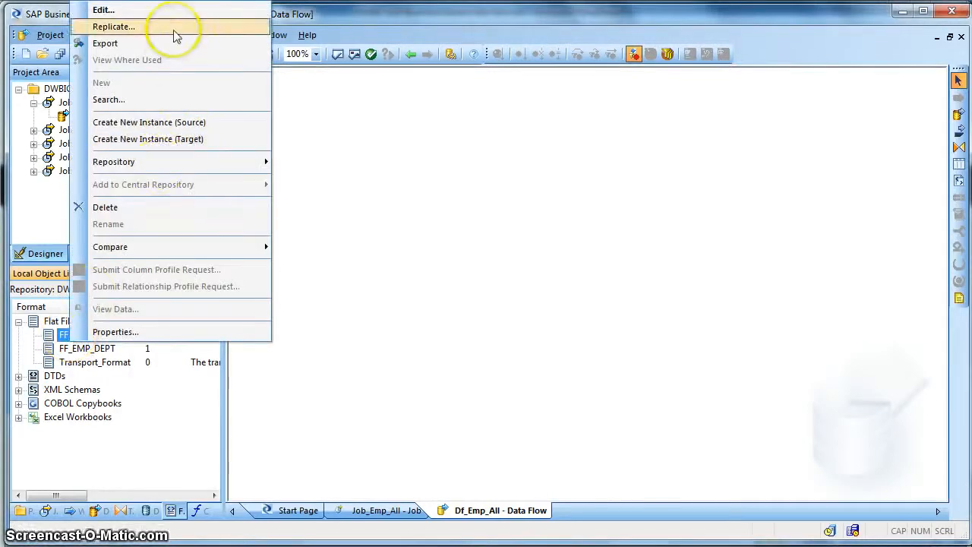
left_click(174, 27)
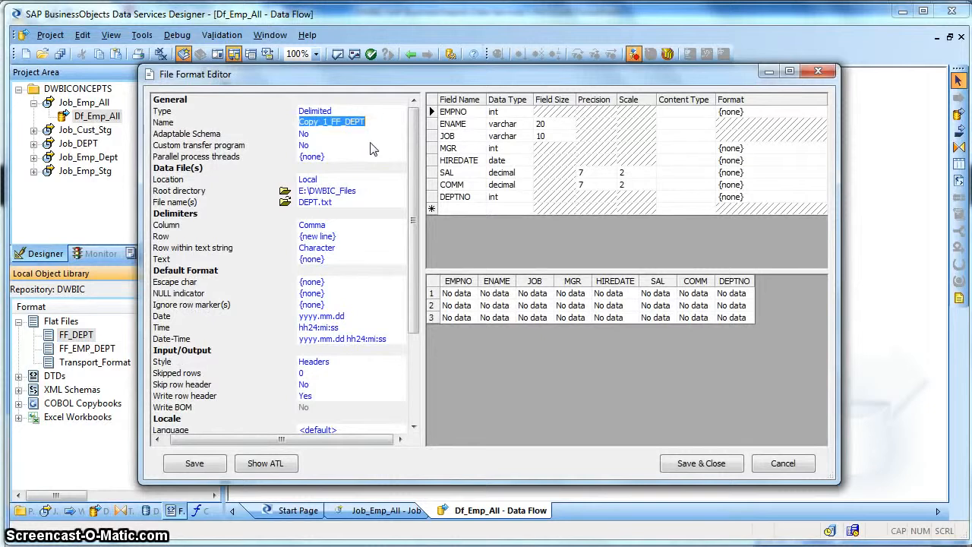
type("FF_EMP_ALL")
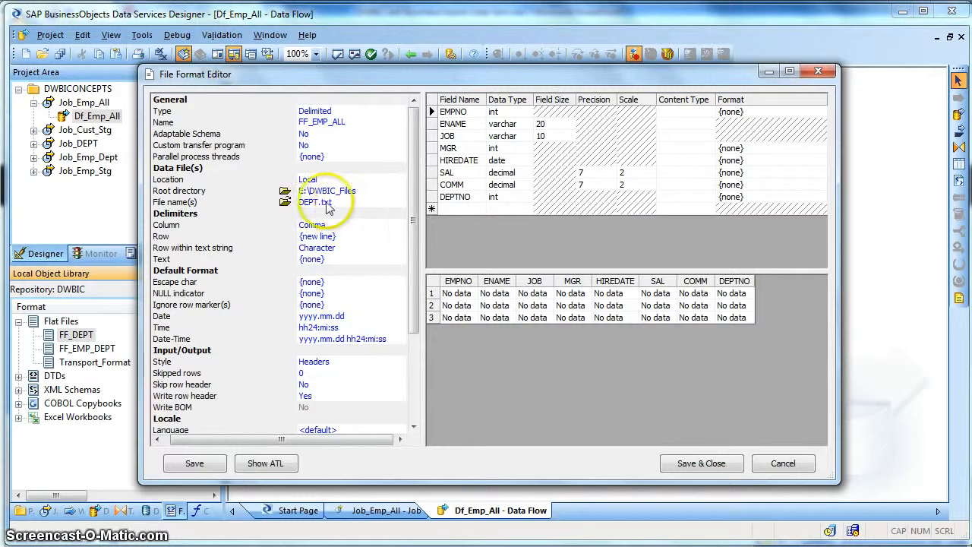
Set the data file name of the FF_EMP_ALL format to the wildcard *.txt.
left_click(316, 204)
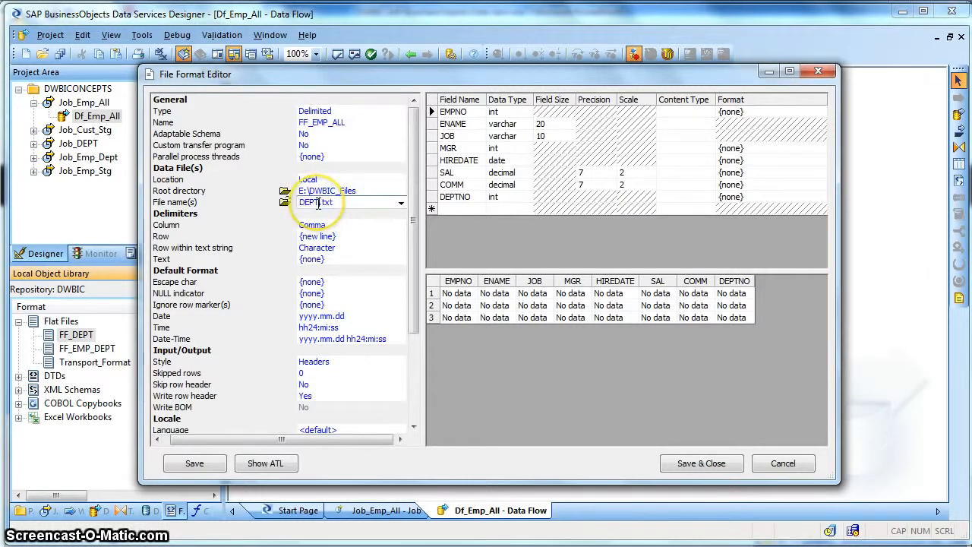
left_click_drag(318, 202, 285, 202)
type("*")
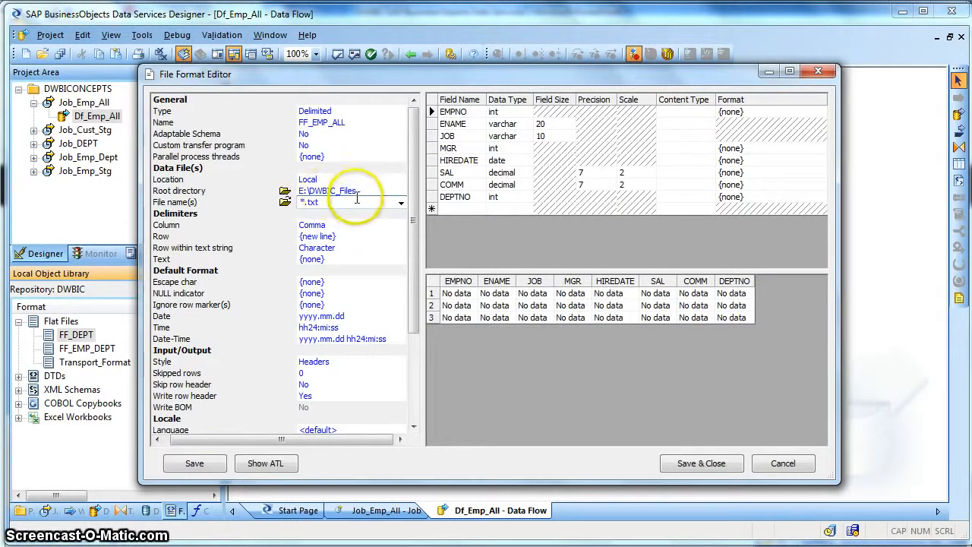
key("Return")
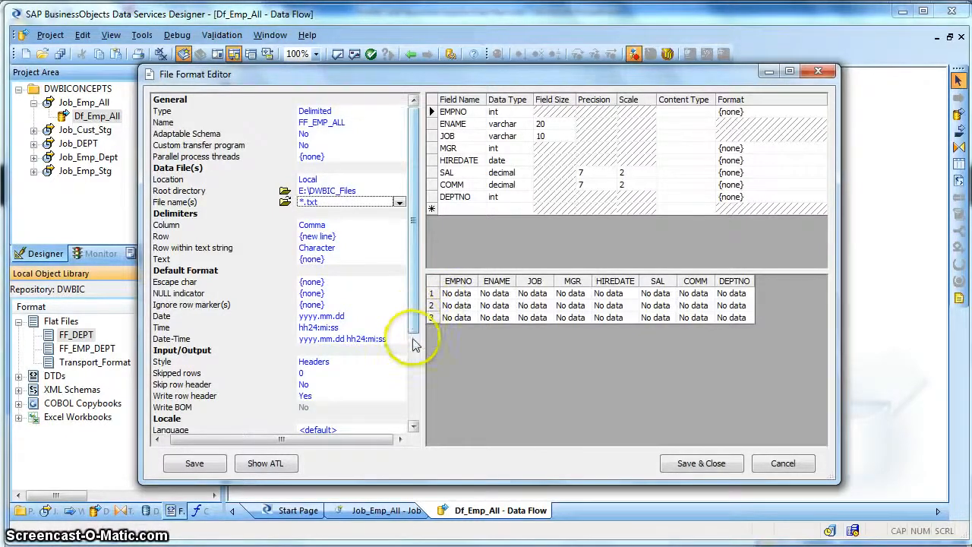
Set Skip row header to Yes in the FF_EMP_ALL format, then save and close it.
scroll(414, 346, "down", 3)
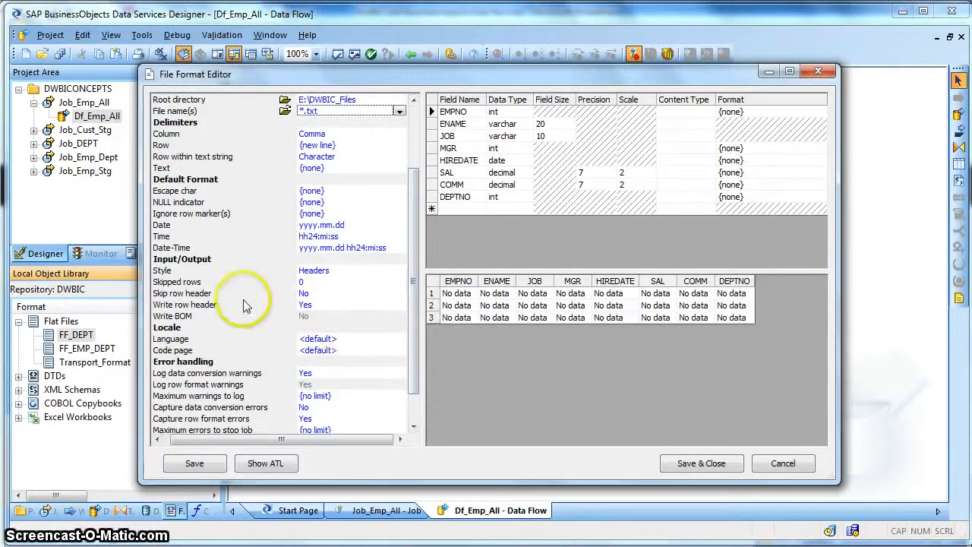
left_click(323, 294)
left_click(323, 295)
left_click(323, 304)
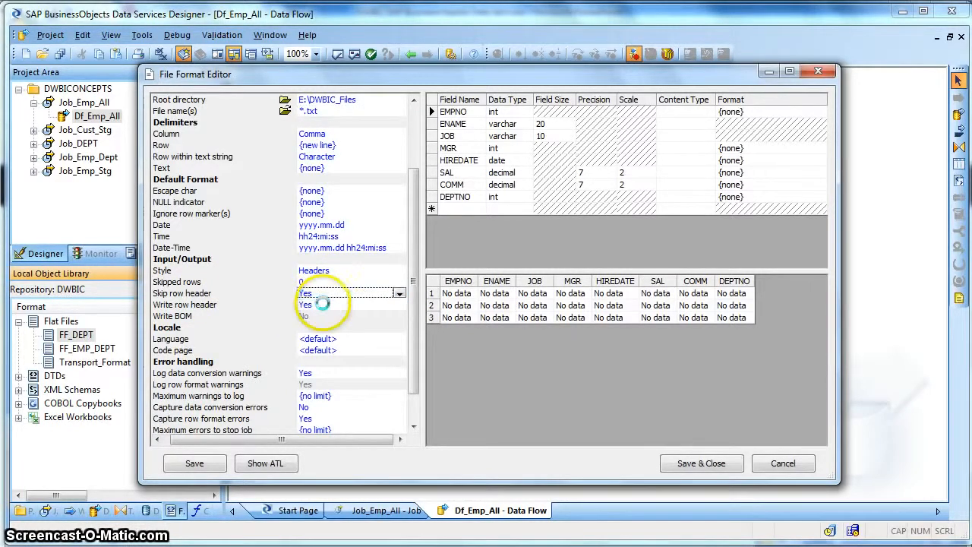
left_click(687, 463)
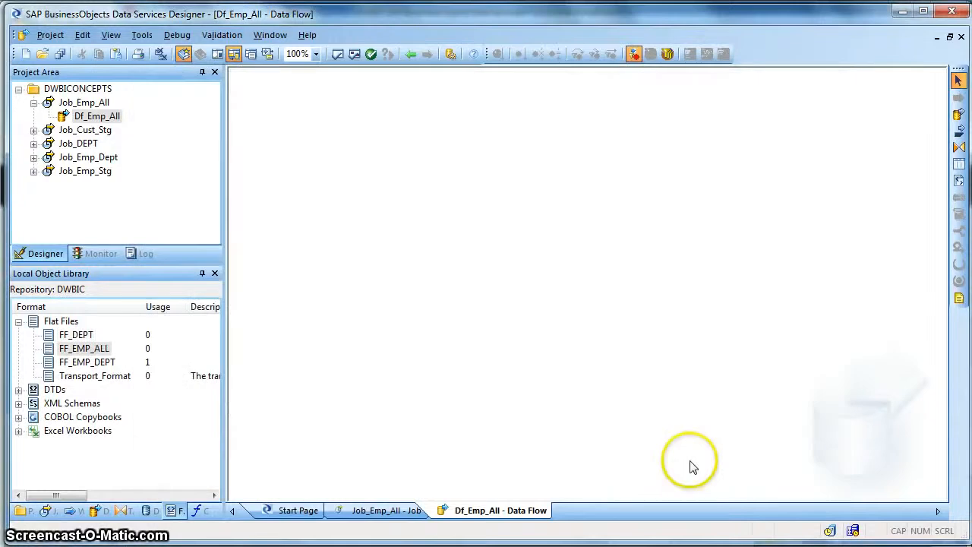
Review the saved FF_EMP_ALL format settings and place the format in the Df_Emp_All data flow as a source.
double_click(85, 349)
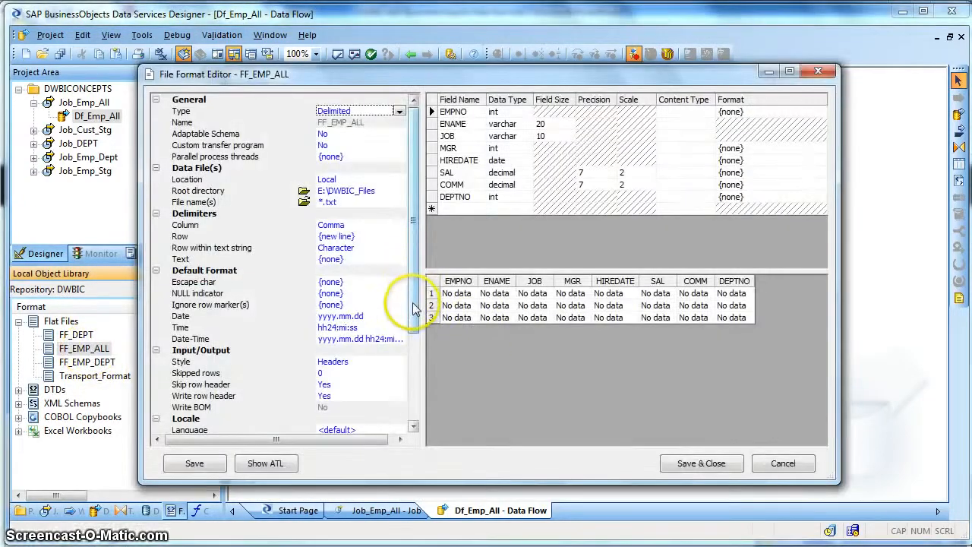
left_click_drag(417, 310, 410, 359)
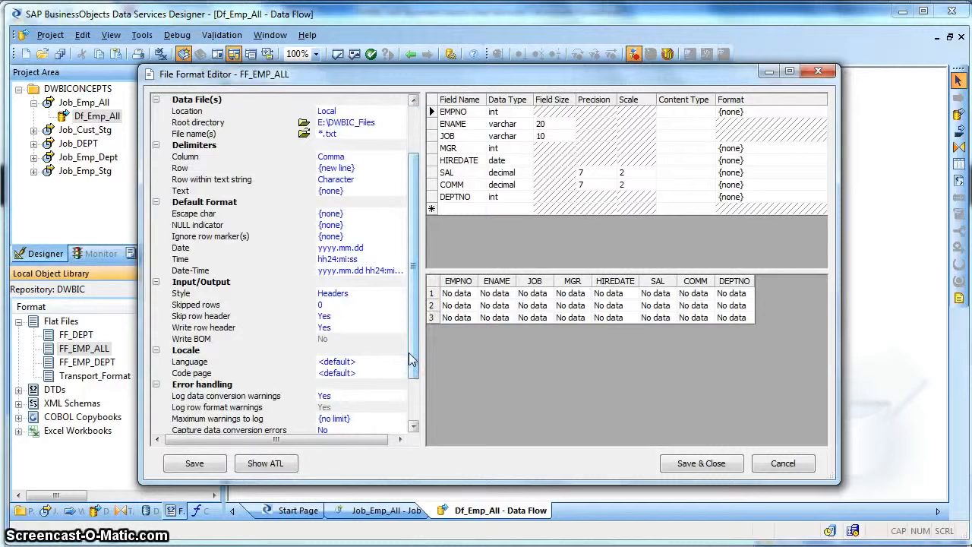
left_click(700, 465)
left_click(95, 349)
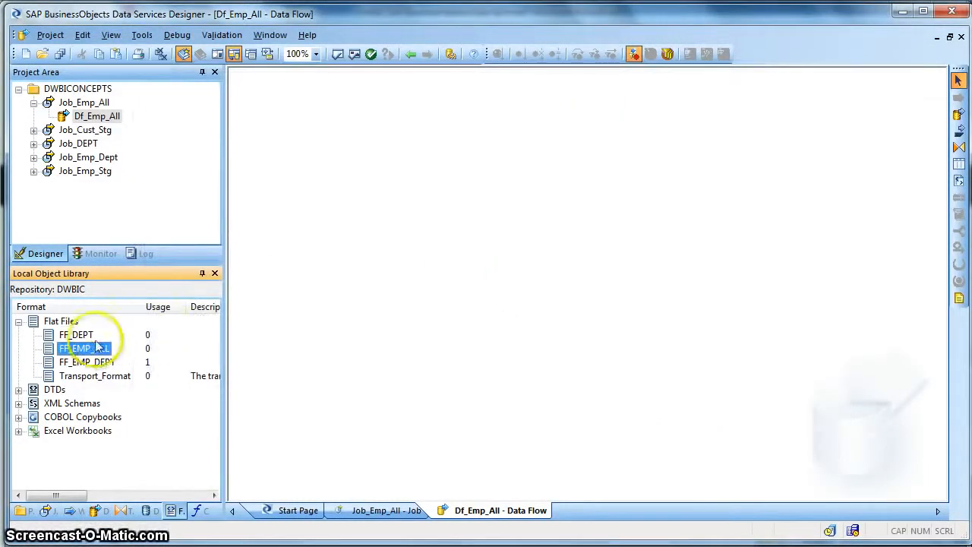
left_click_drag(96, 354, 273, 246)
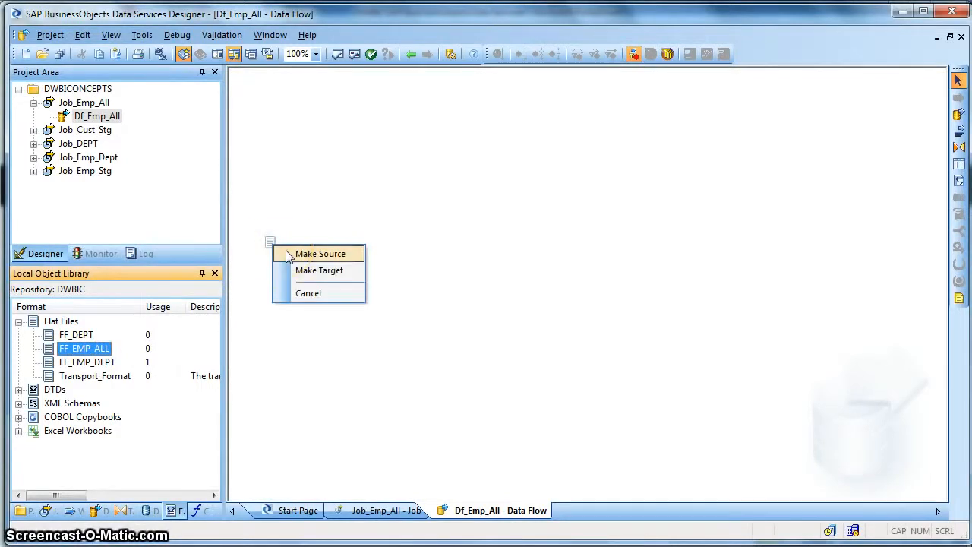
left_click(289, 256)
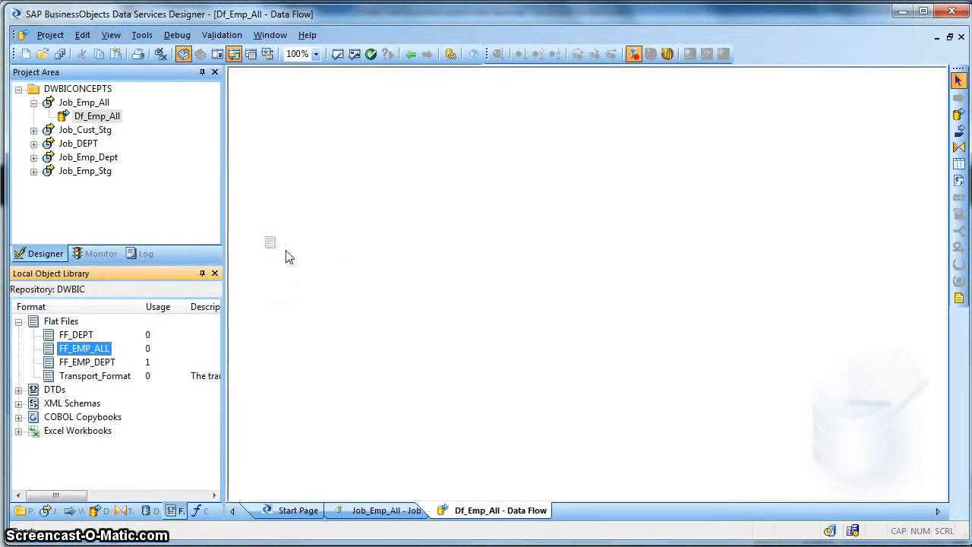
left_click(290, 253)
left_click_drag(288, 250, 290, 240)
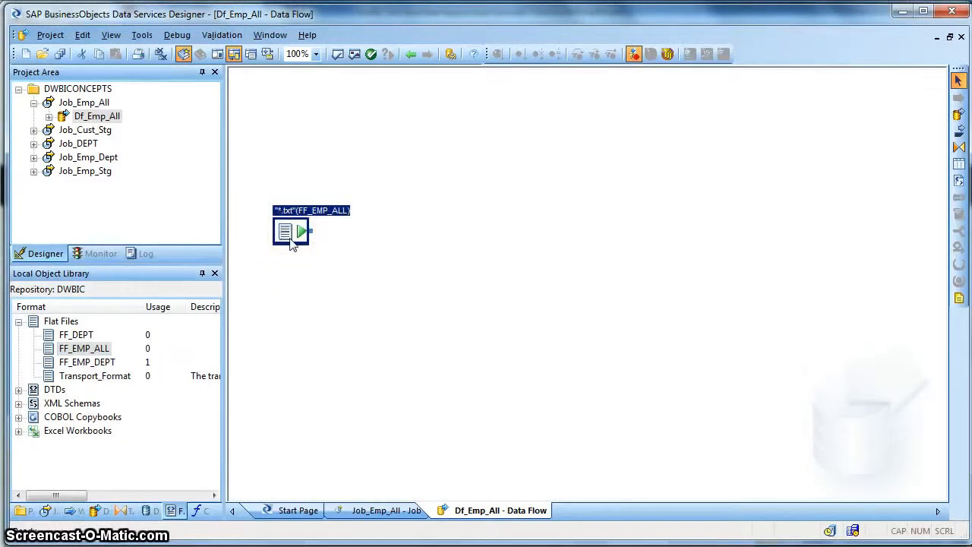
Set Include file name column to Yes for the FF_EMP_ALL source file and select the DI_FILENAME column in its output schema.
double_click(293, 242)
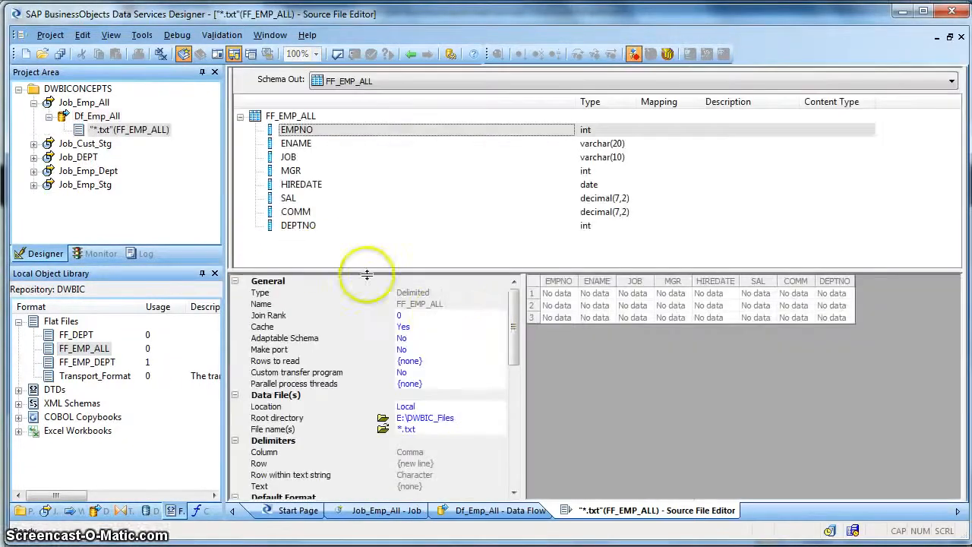
left_click_drag(491, 270, 492, 233)
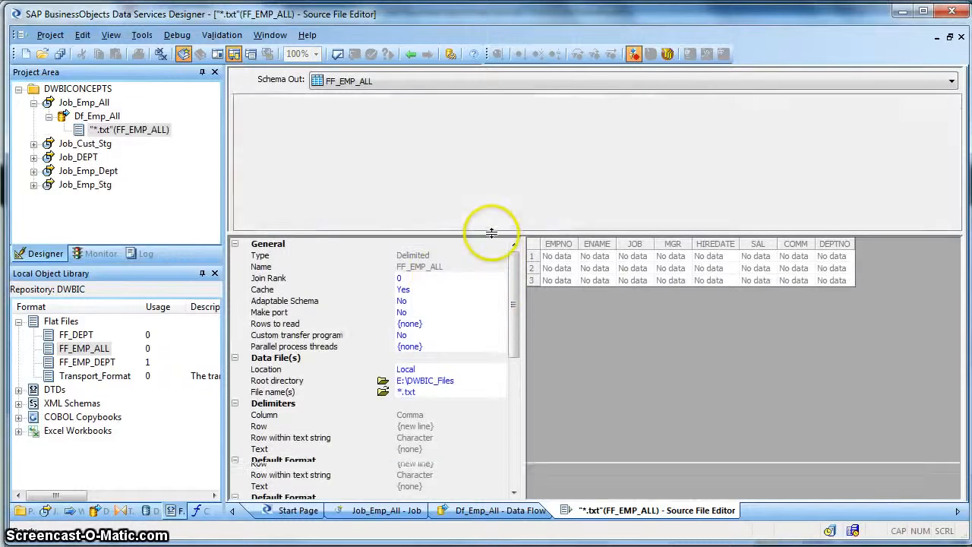
left_click_drag(513, 380, 515, 430)
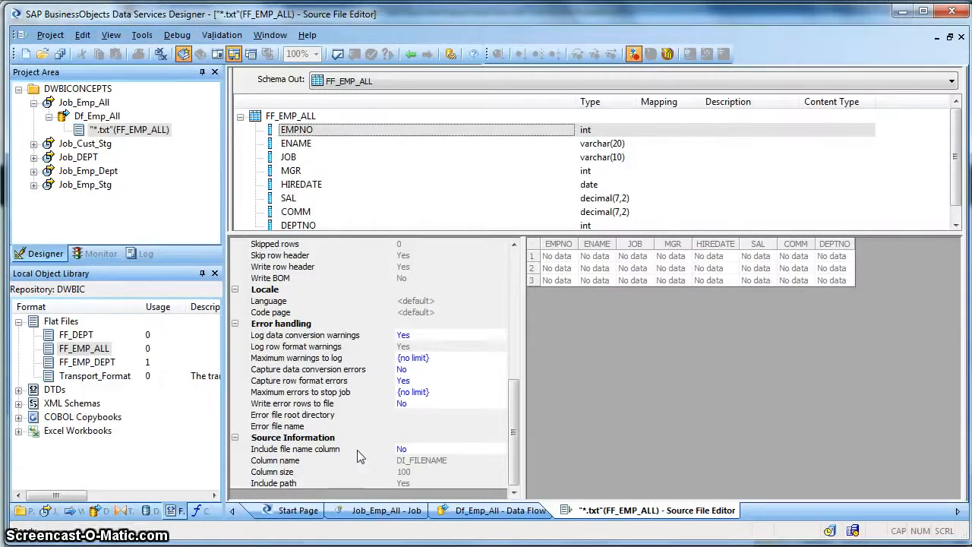
left_click(423, 454)
left_click(423, 453)
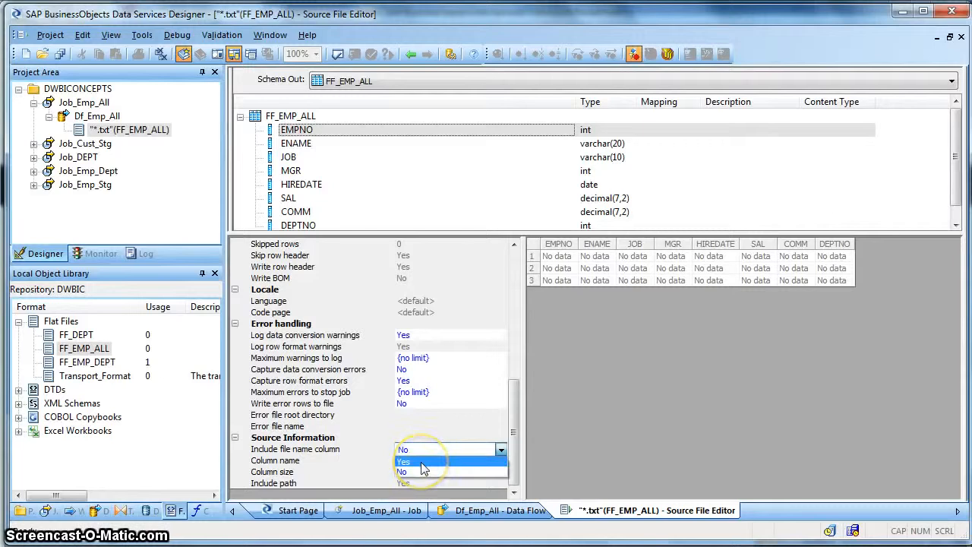
left_click(422, 463)
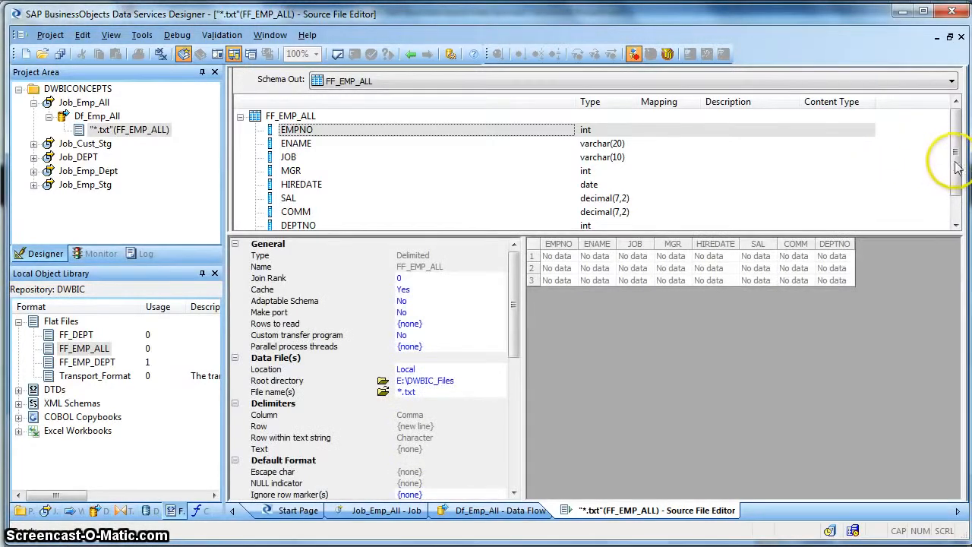
left_click_drag(955, 167, 953, 235)
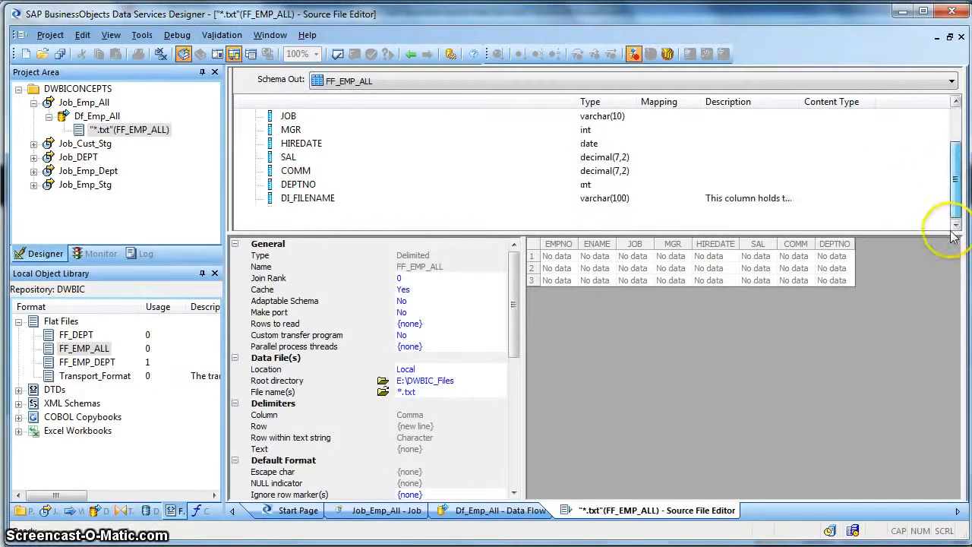
left_click(301, 199)
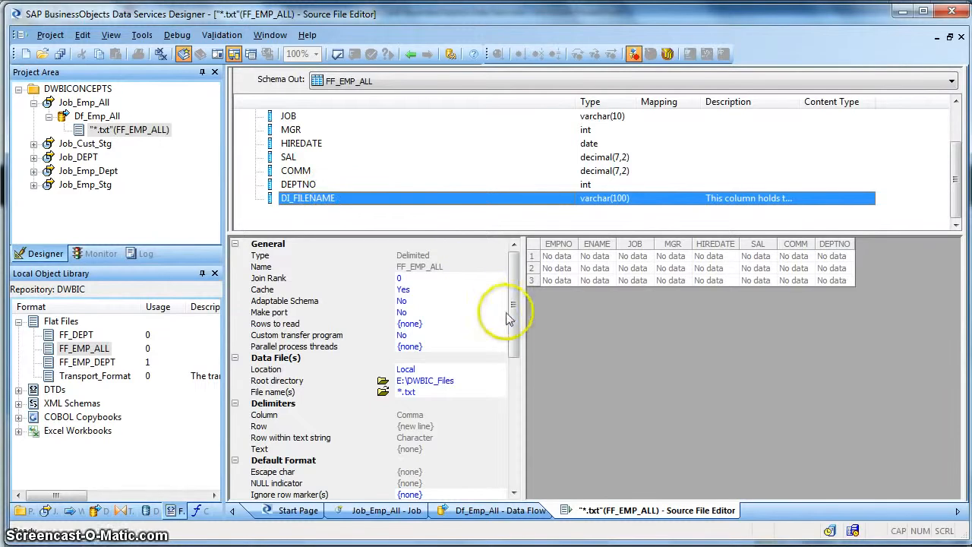
Rename the file name column of the FF_EMP_ALL source file to FILENAME.
left_click_drag(513, 319, 499, 451)
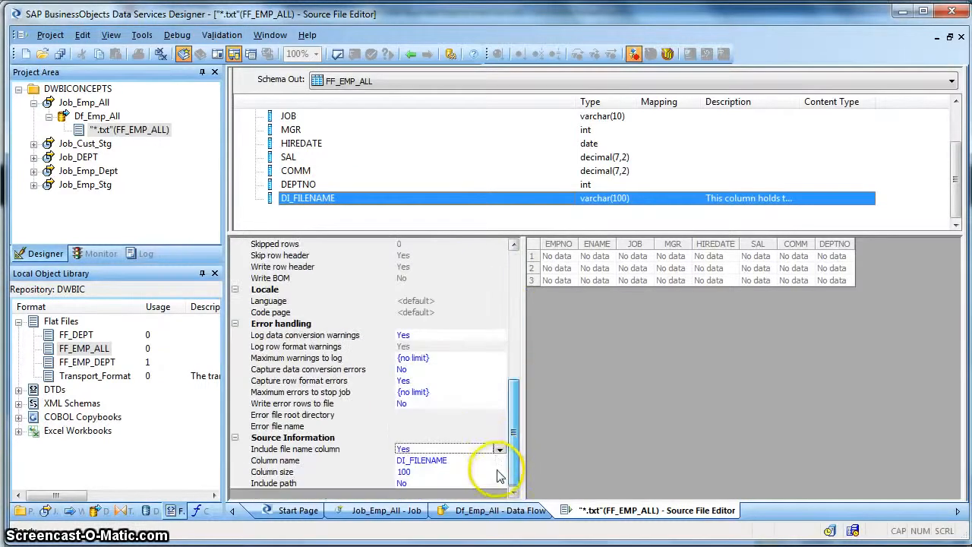
left_click(419, 460)
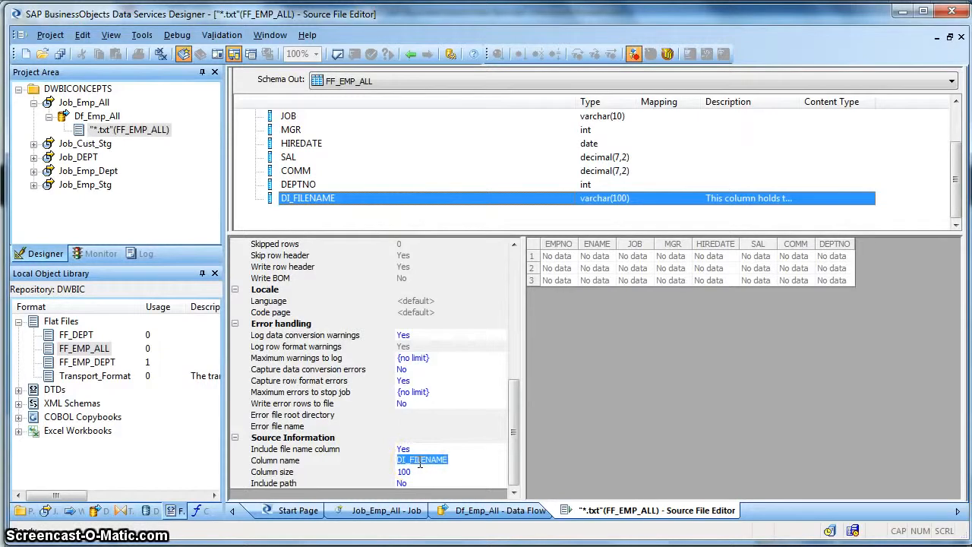
left_click_drag(410, 460, 373, 460)
key("Delete")
key("Delete")
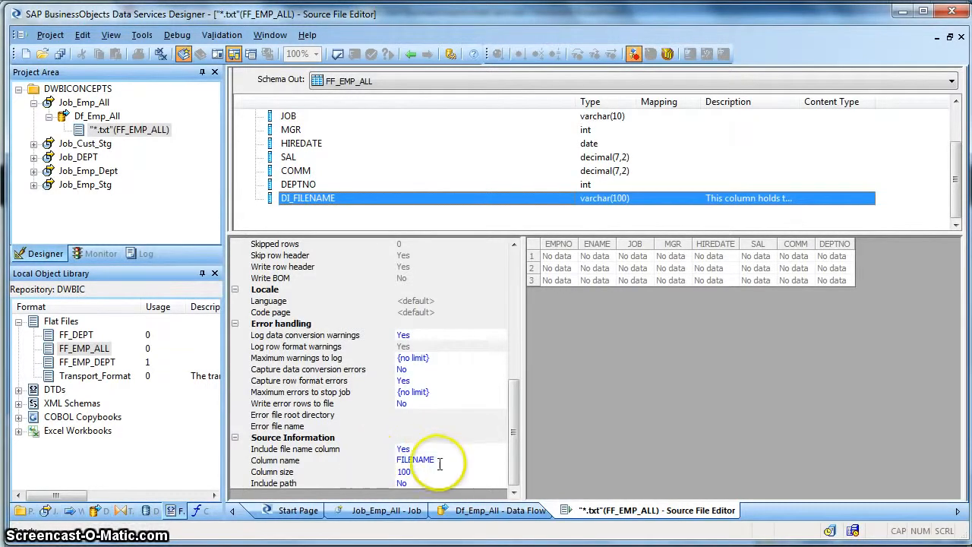
key("Return")
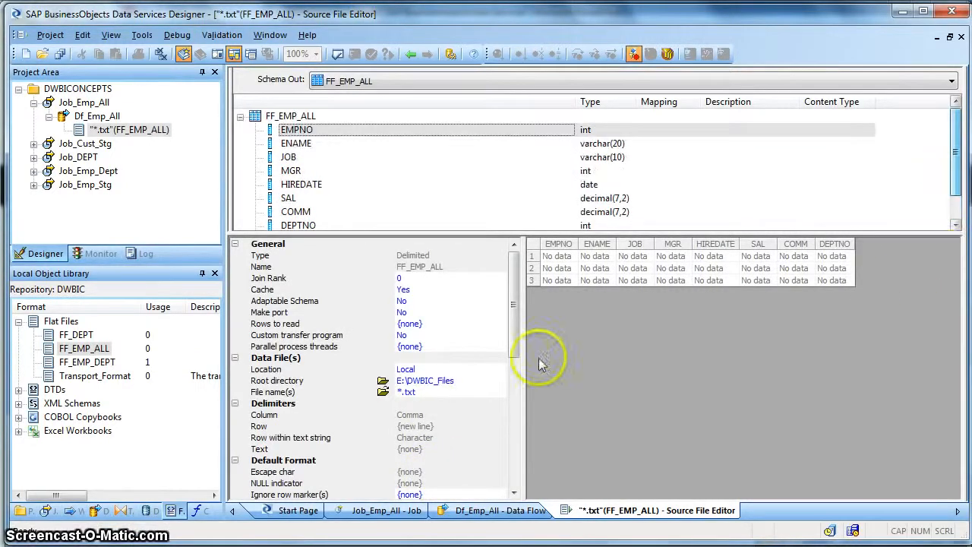
Review the data file and source information settings of the FF_EMP_ALL source file and validate it.
left_click_drag(510, 334, 507, 526)
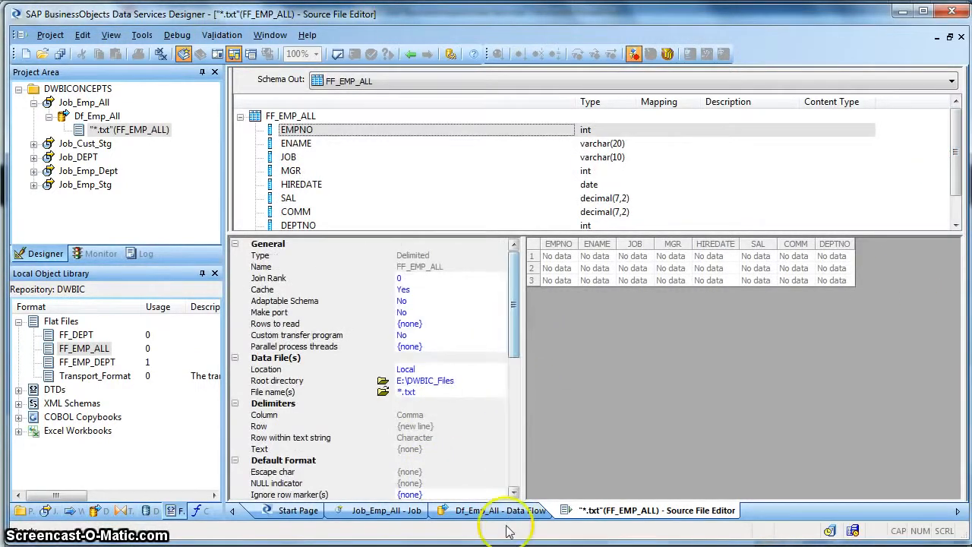
left_click(513, 459)
left_click(514, 463)
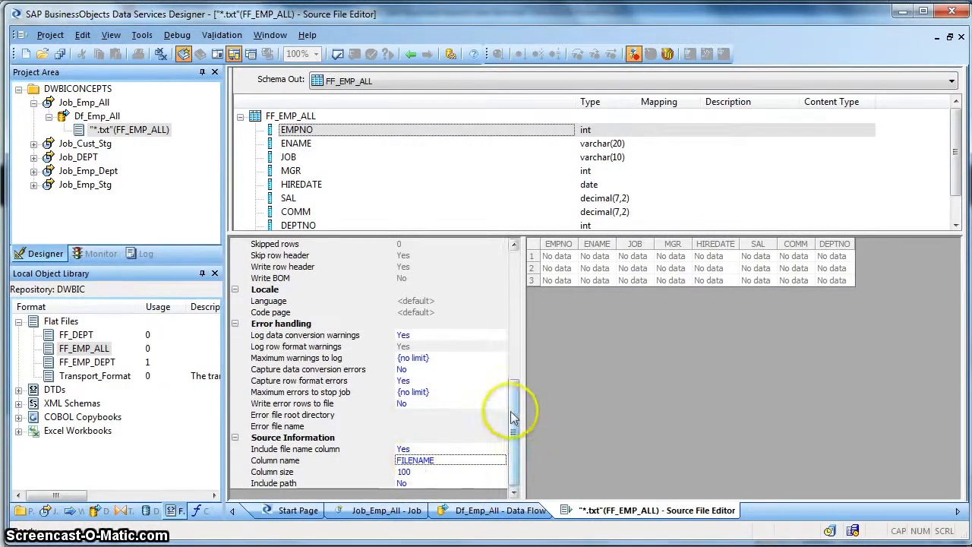
left_click_drag(513, 416, 512, 279)
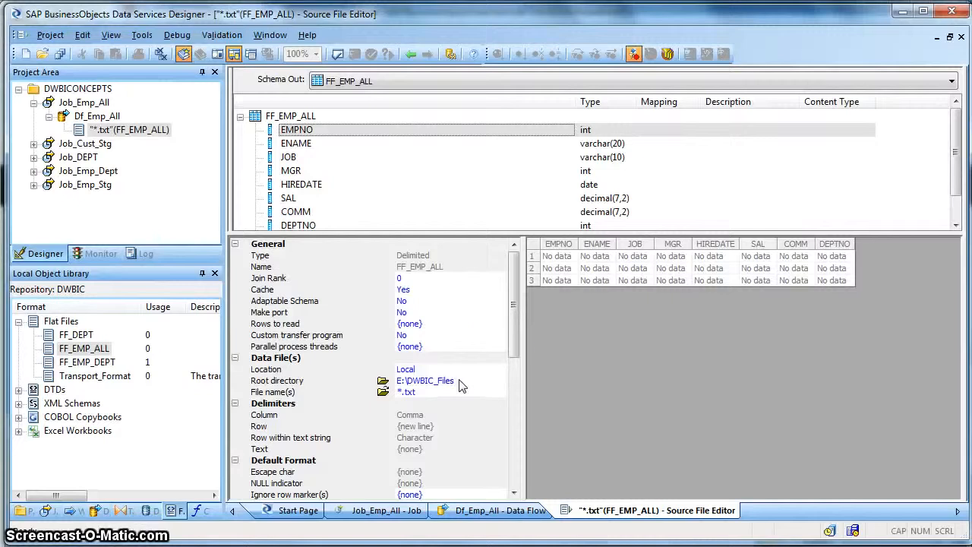
scroll(476, 498, "down", 7)
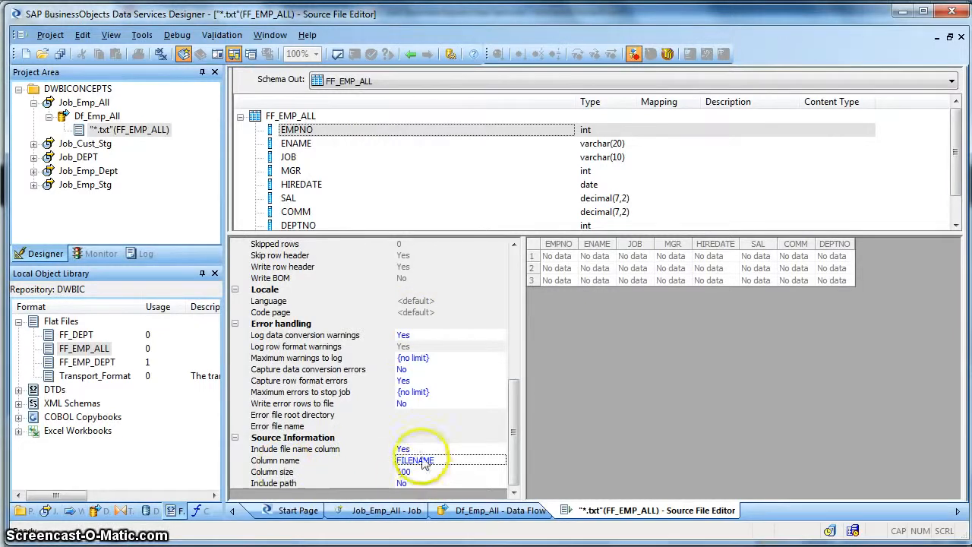
left_click(339, 59)
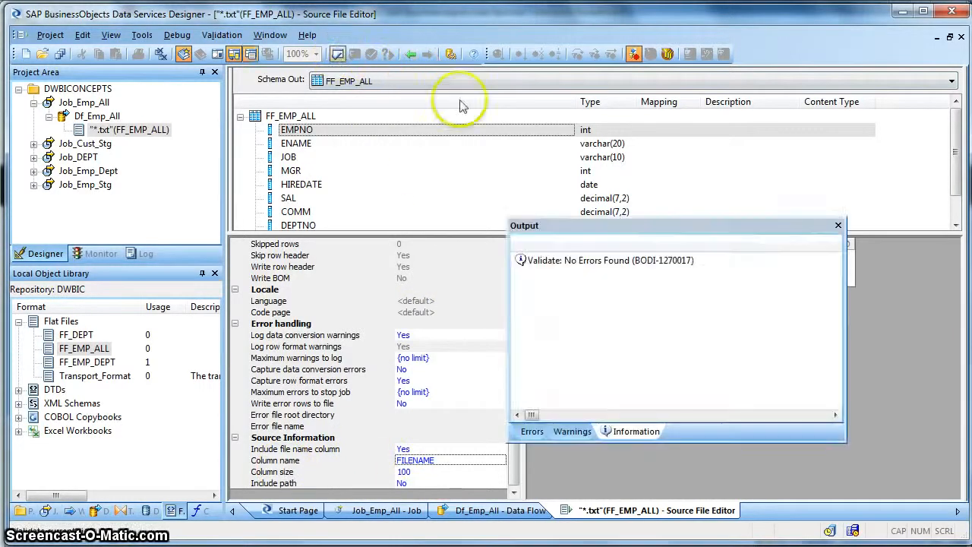
left_click(832, 225)
Return to the Df_Emp_All data flow and add a Query transform named Qry_Extract beside the source file.
left_click(411, 53)
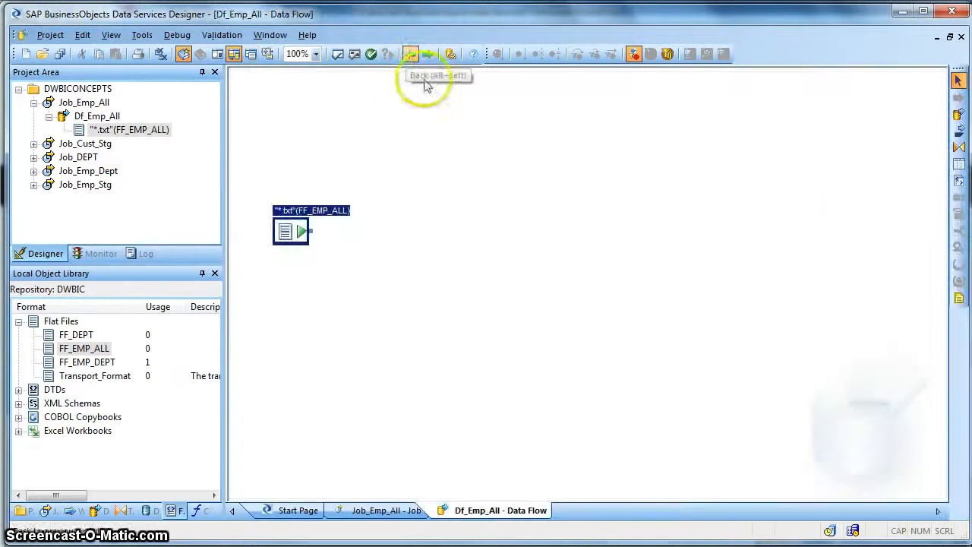
left_click(959, 146)
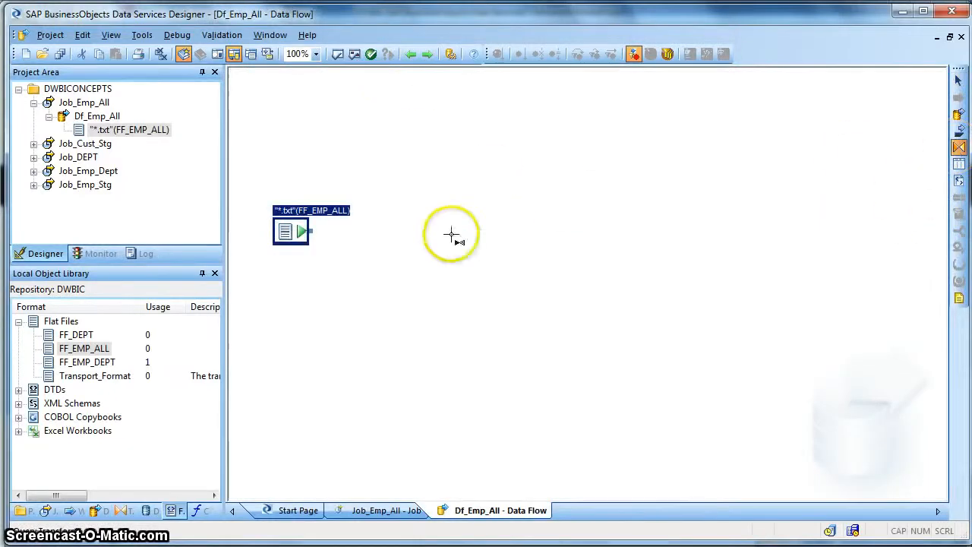
left_click(415, 226)
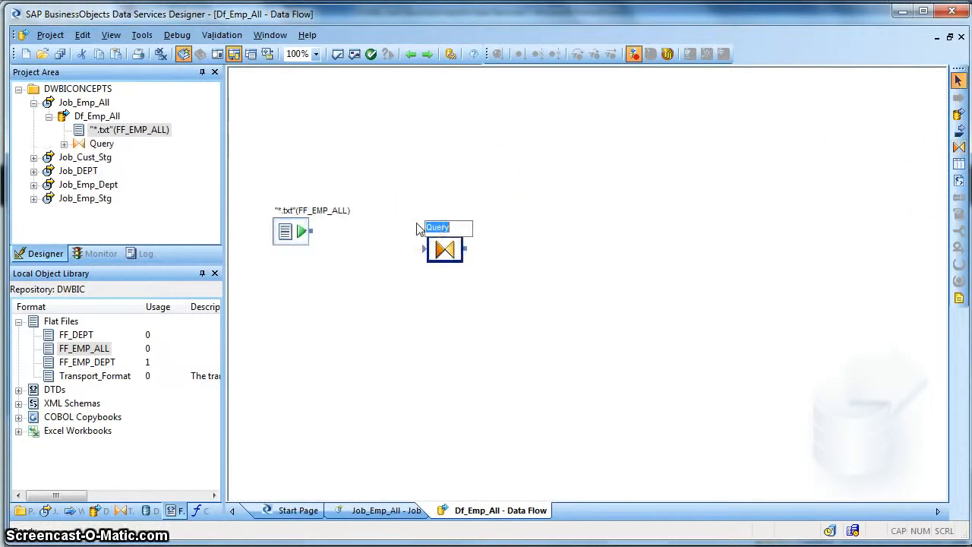
type("Qry")
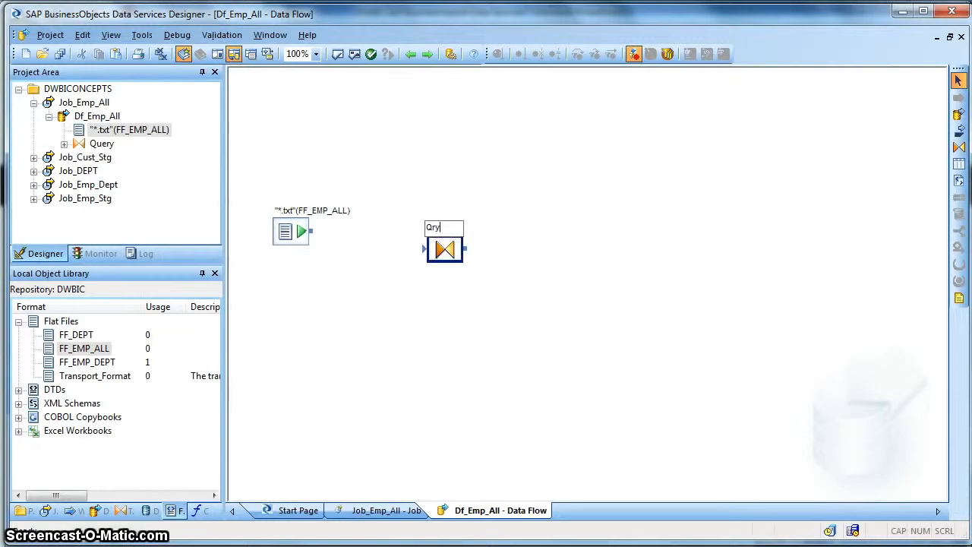
type("_Extract")
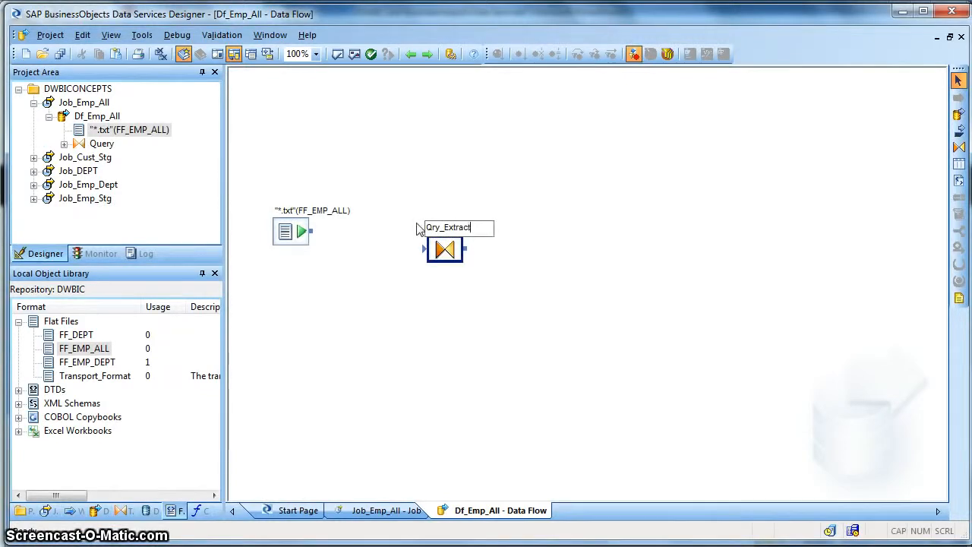
Connect the FF_EMP_ALL source file to Qry_Extract and open the query for editing.
left_click(293, 232)
left_click_drag(311, 231, 426, 237)
double_click(426, 237)
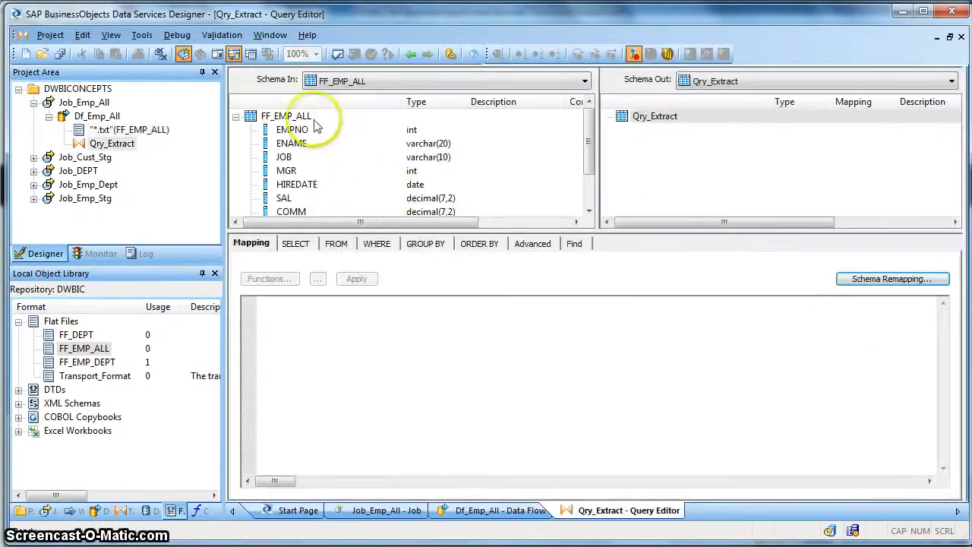
Map the input columns EMPNO through DEPTNO to the output schema of Qry_Extract.
left_click_drag(369, 228, 367, 316)
left_click(284, 130)
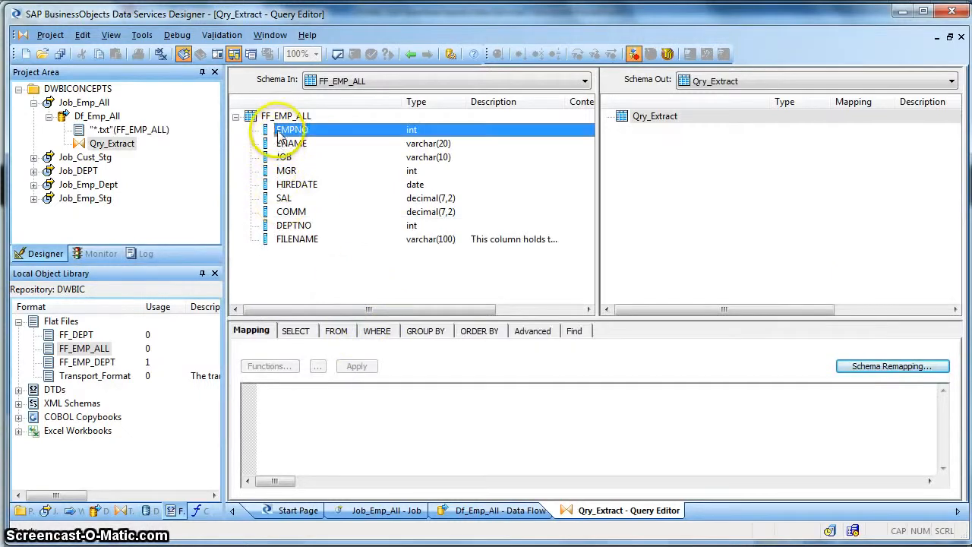
left_click(288, 228, "shift")
right_click(286, 171)
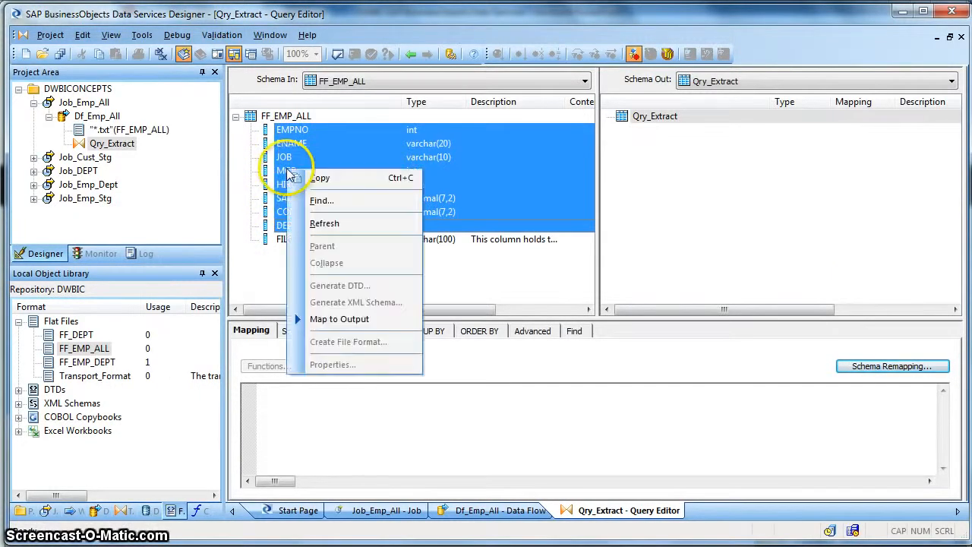
left_click(339, 319)
Insert a new output column LOCATION below DEPTNO with data type varchar and length 100.
left_click(665, 228)
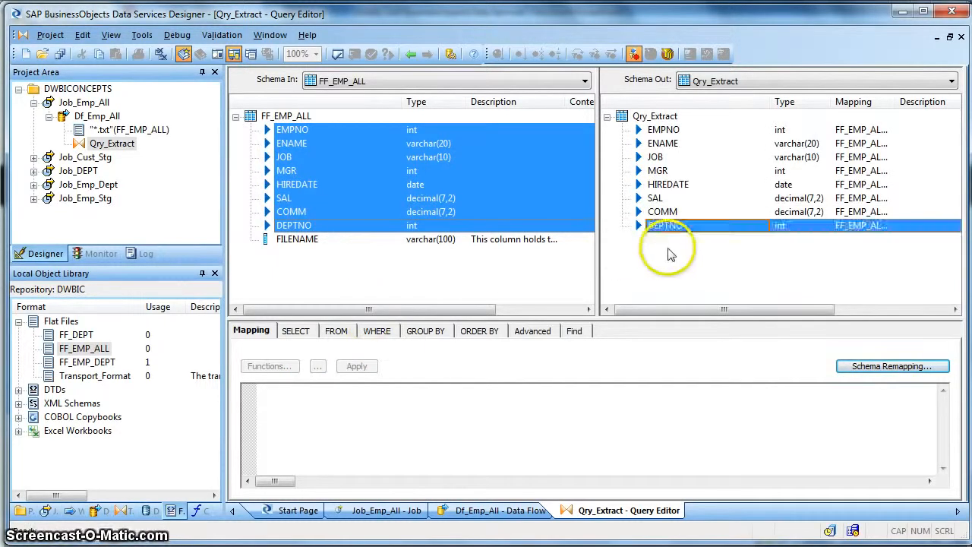
right_click(664, 231)
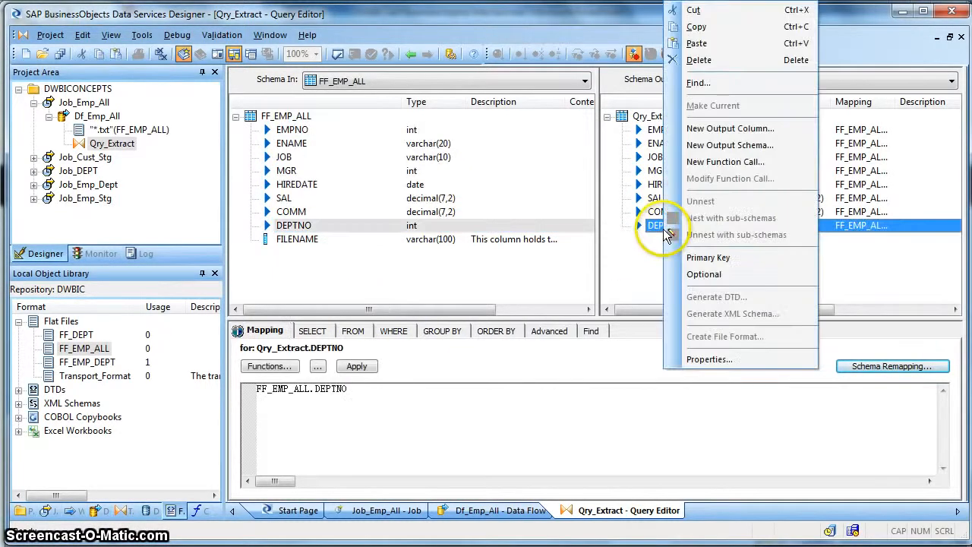
left_click(720, 130)
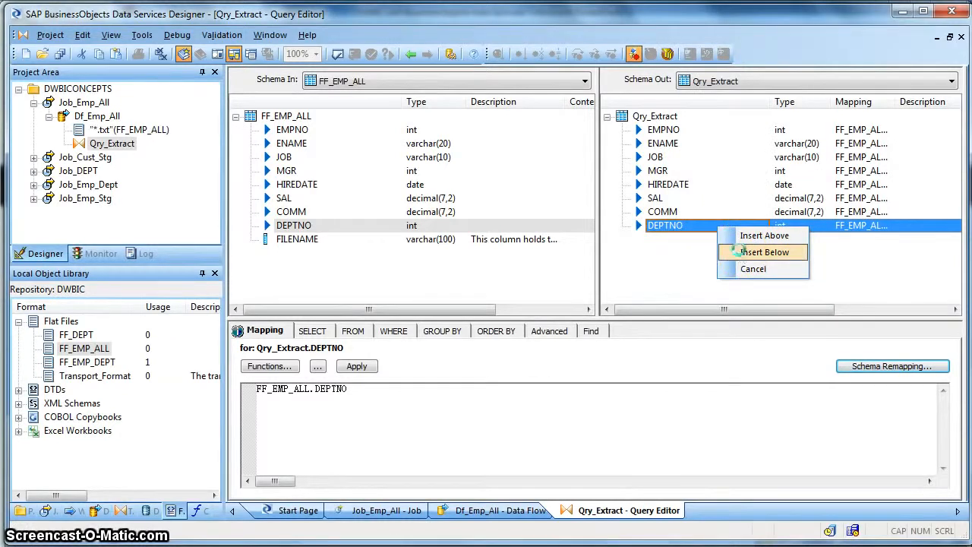
left_click(743, 254)
type("LOCATION")
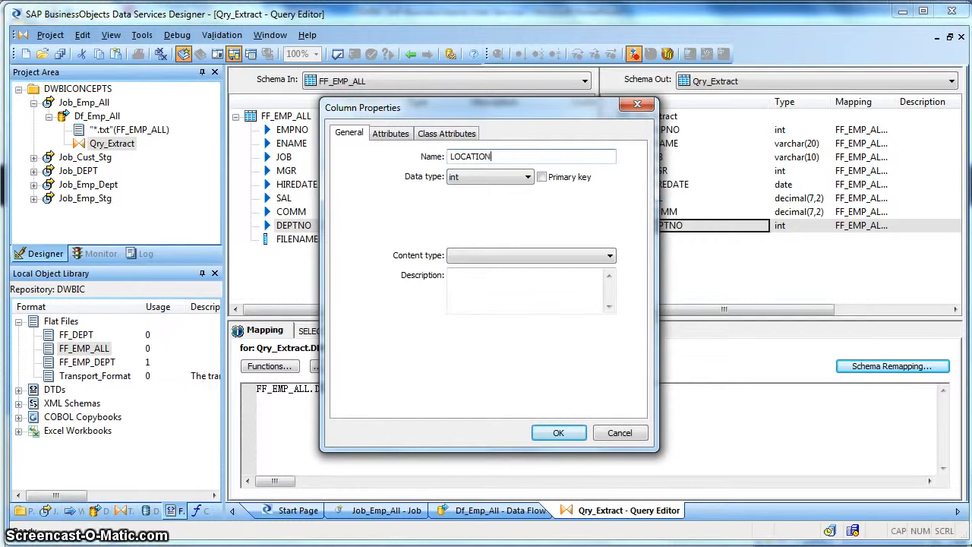
key("Tab")
key("v")
key("Tab")
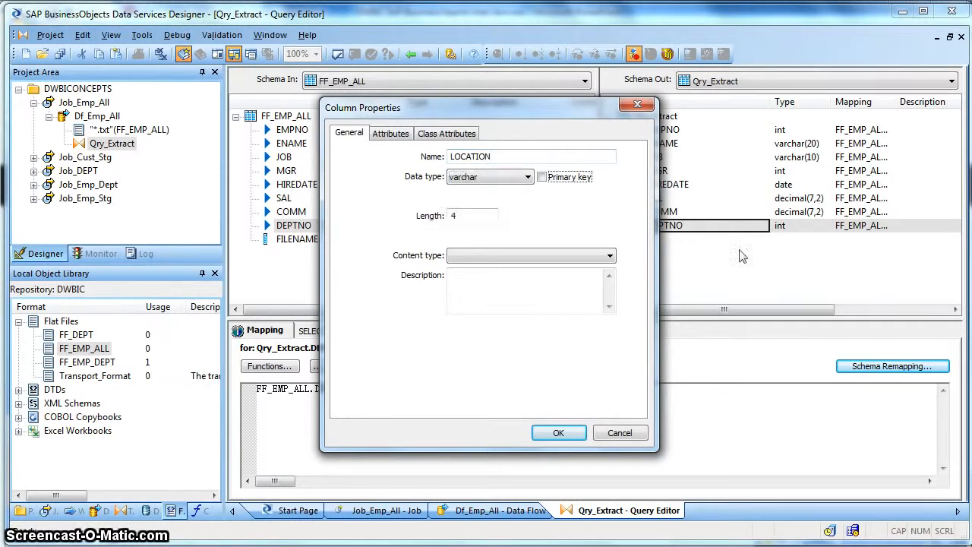
key("Tab")
type("100")
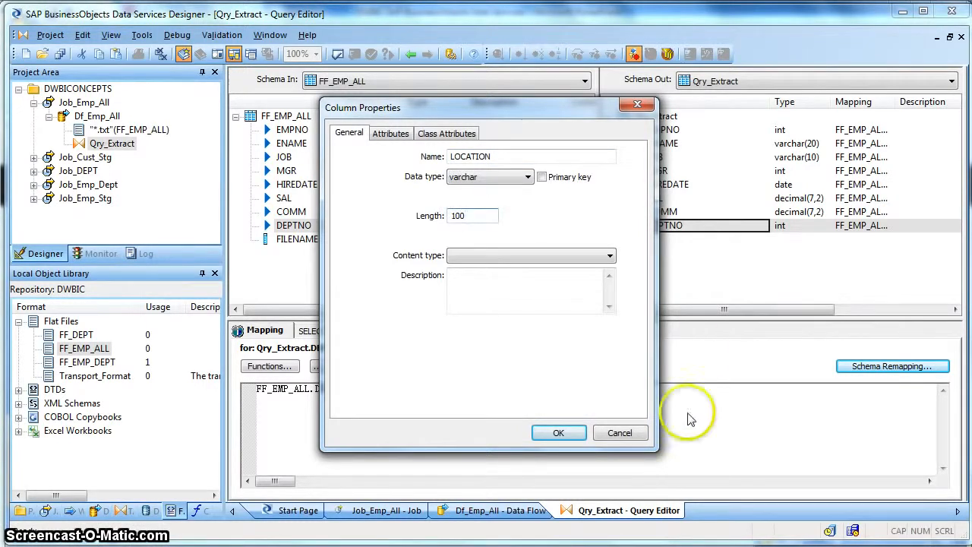
left_click(562, 430)
Begin the LOCATION mapping with the substr function, using FF_EMP_ALL.FILENAME as input string and 1 as start position.
left_click(529, 396)
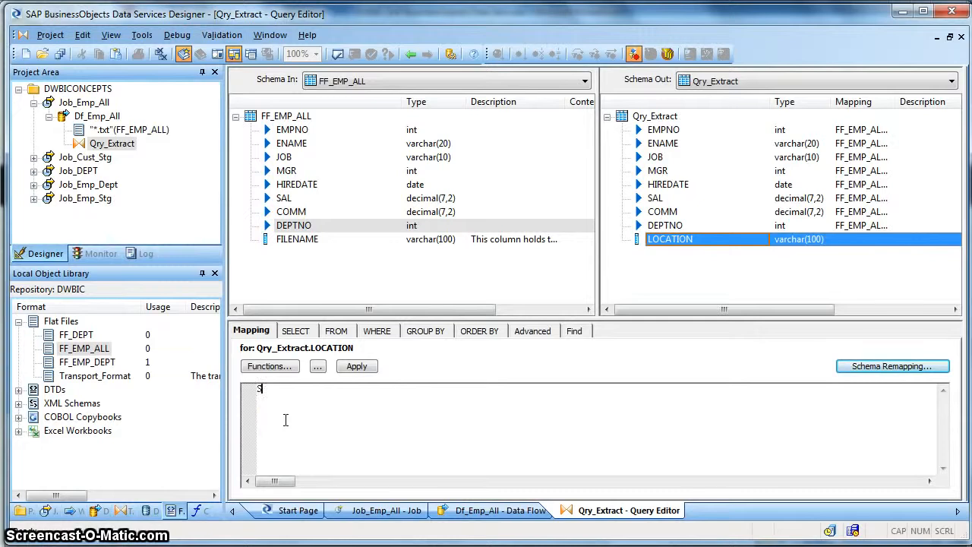
key("BackSpace")
key("BackSpace")
type("s")
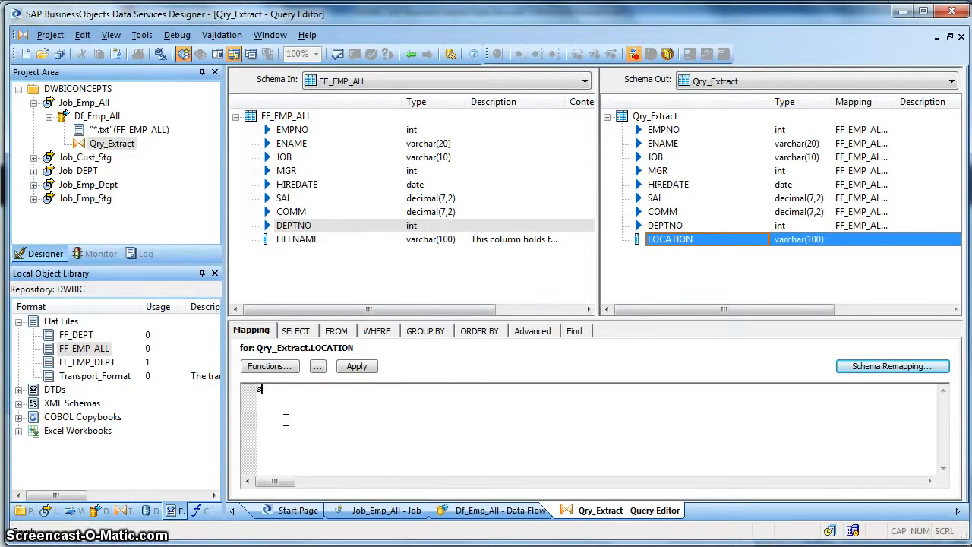
type("ubst")
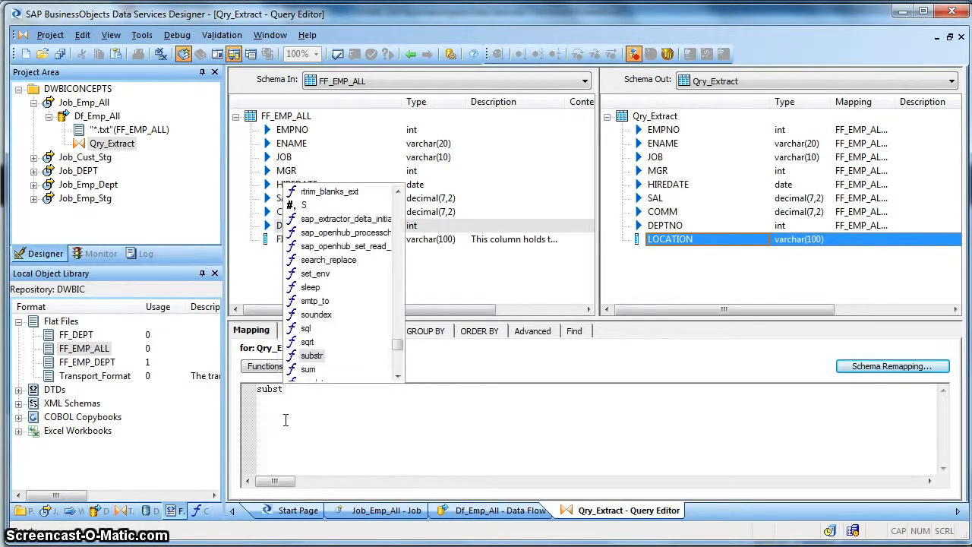
key("Return")
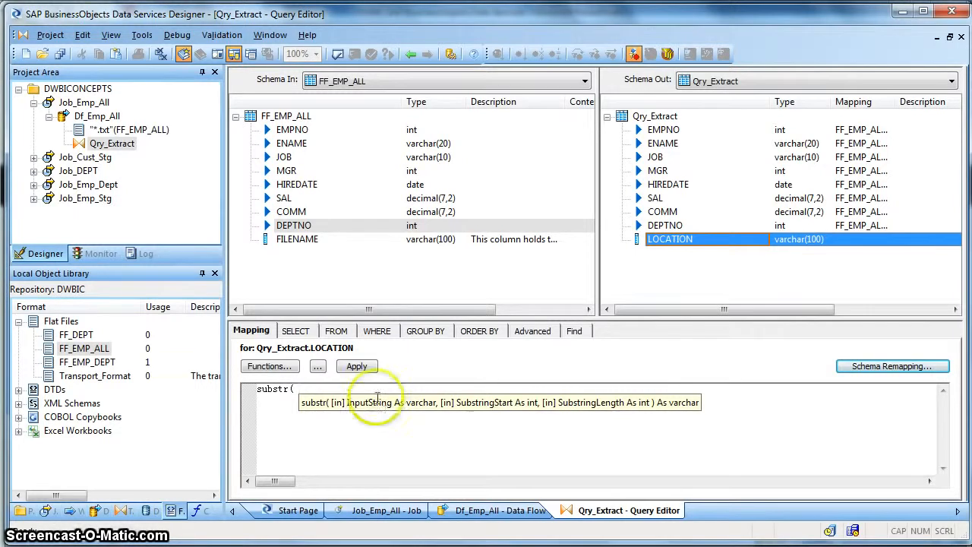
left_click_drag(297, 240, 326, 402)
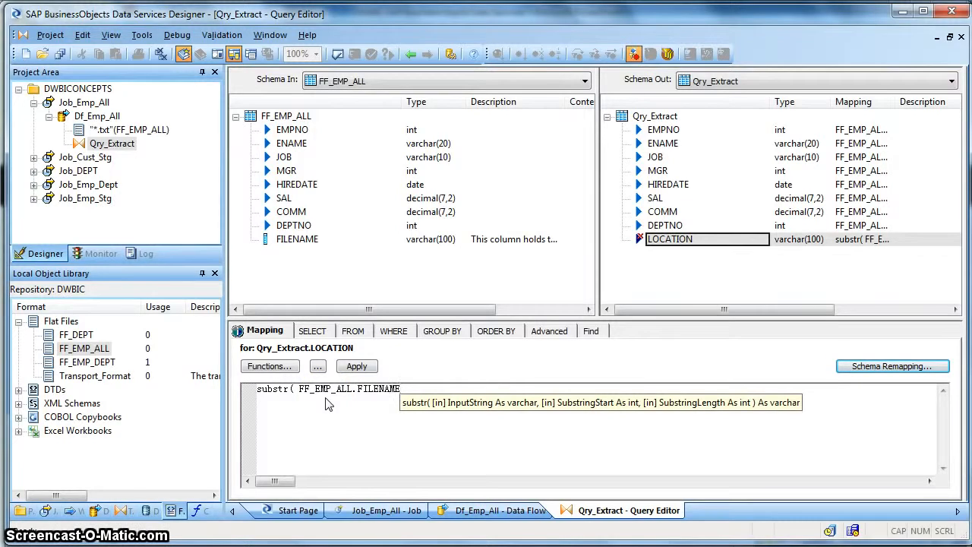
type(",")
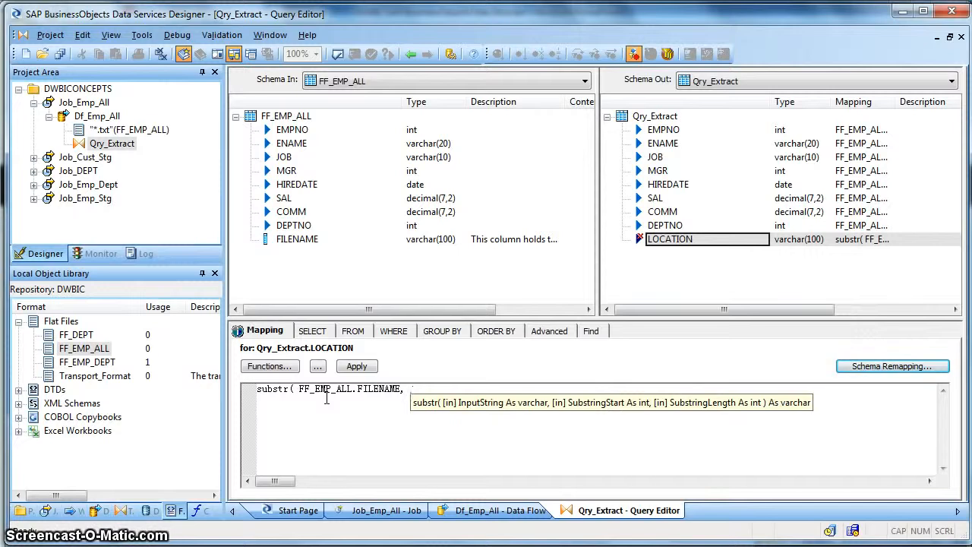
type("1,")
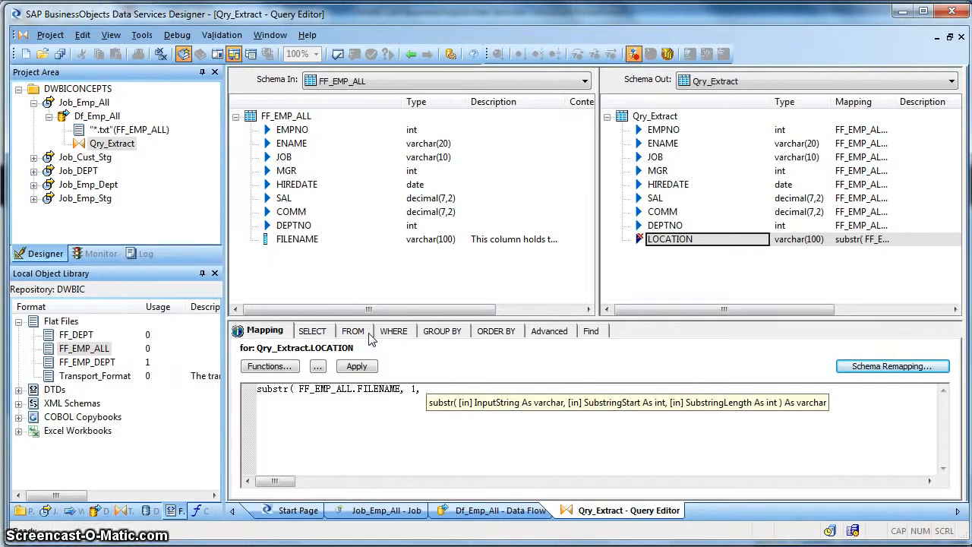
Complete the LOCATION mapping by setting the substring length to index( FF_EMP_ALL.FILENAME, '.txt', 1) -1 and closing the substr function.
type("i")
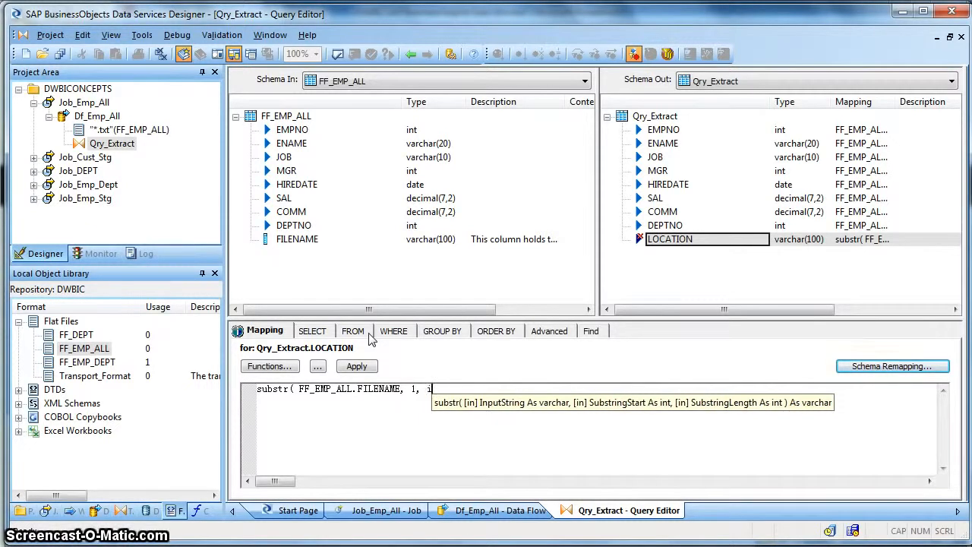
type("nde")
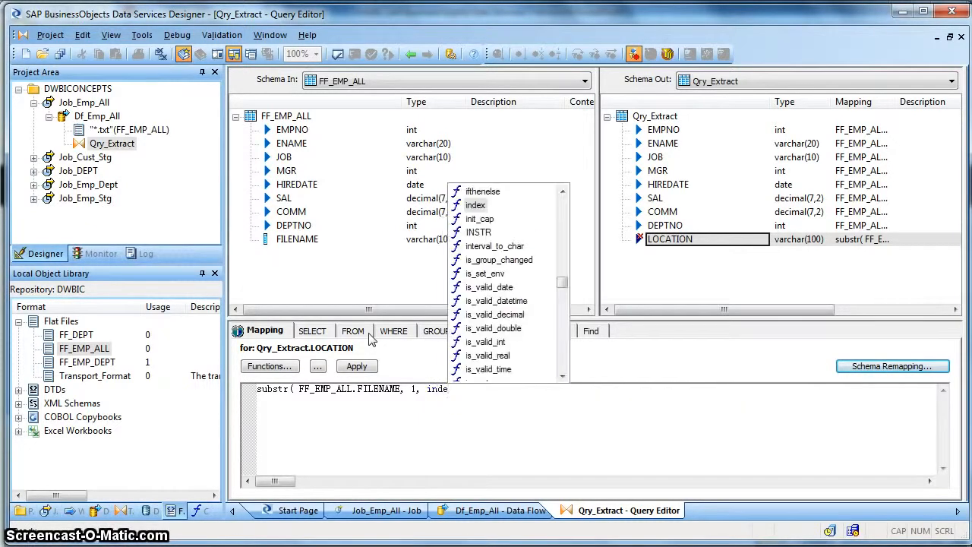
type("x(")
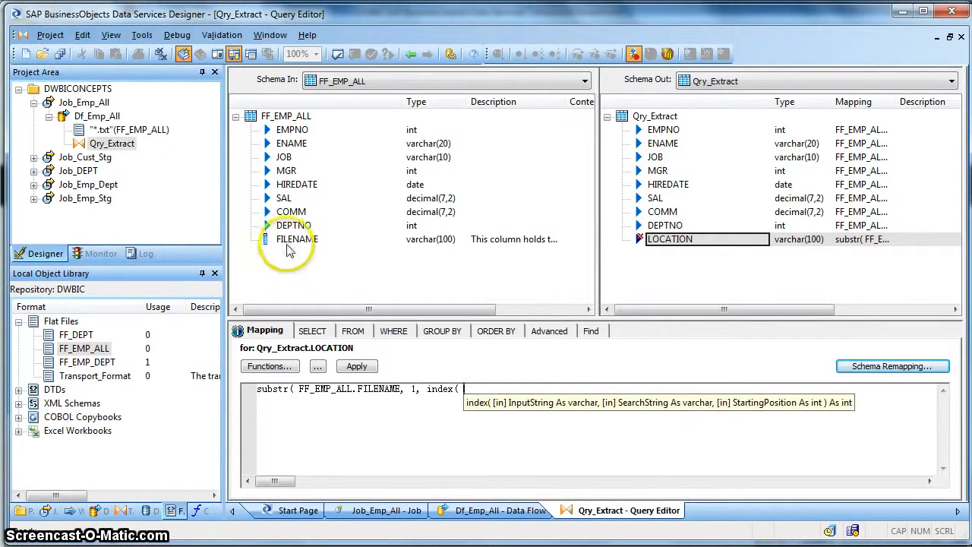
left_click_drag(311, 241, 491, 411)
type(",")
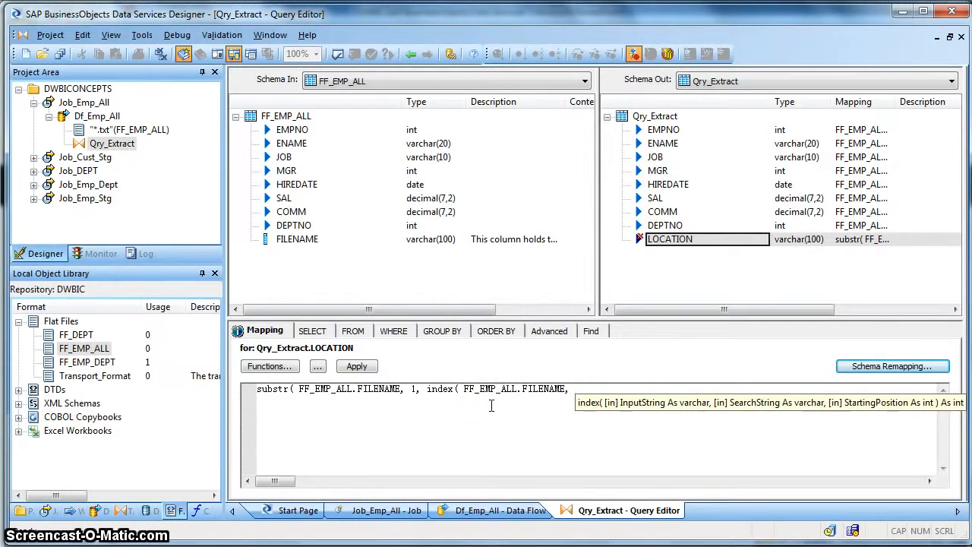
type(" '")
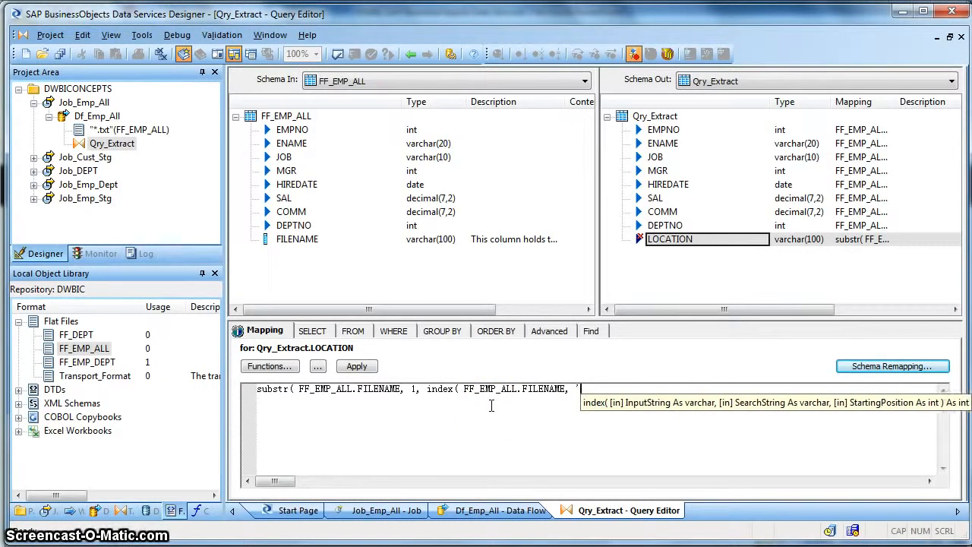
type(".txt")
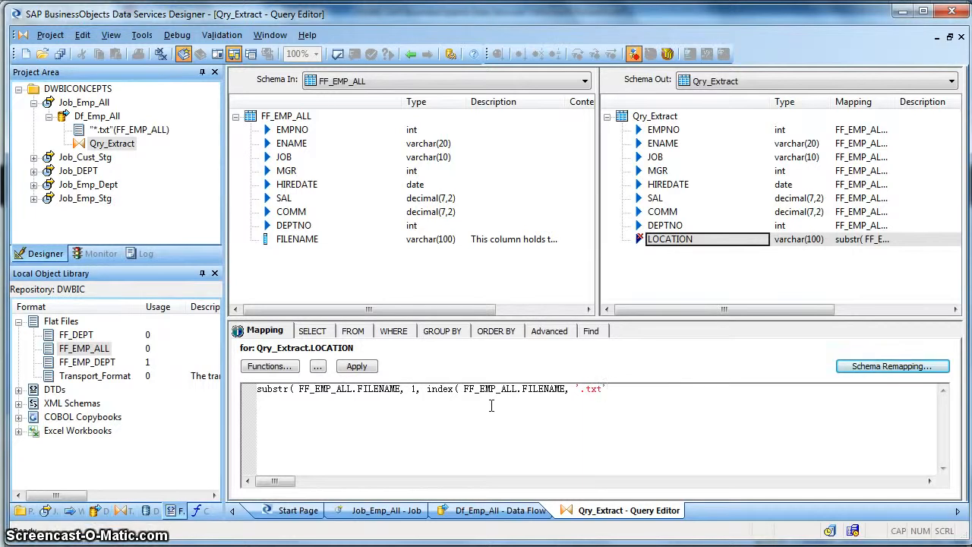
type(", ")
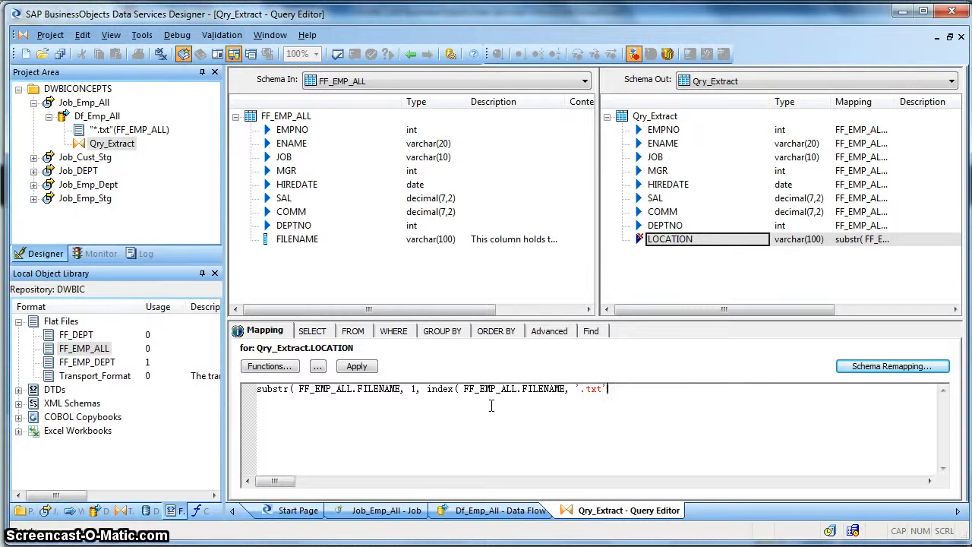
type(",")
type(") -1")
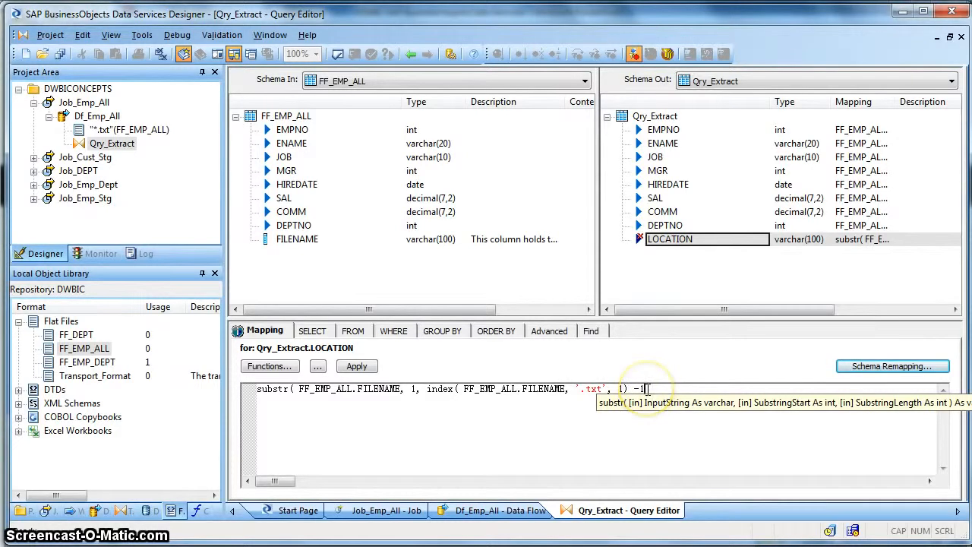
type(")")
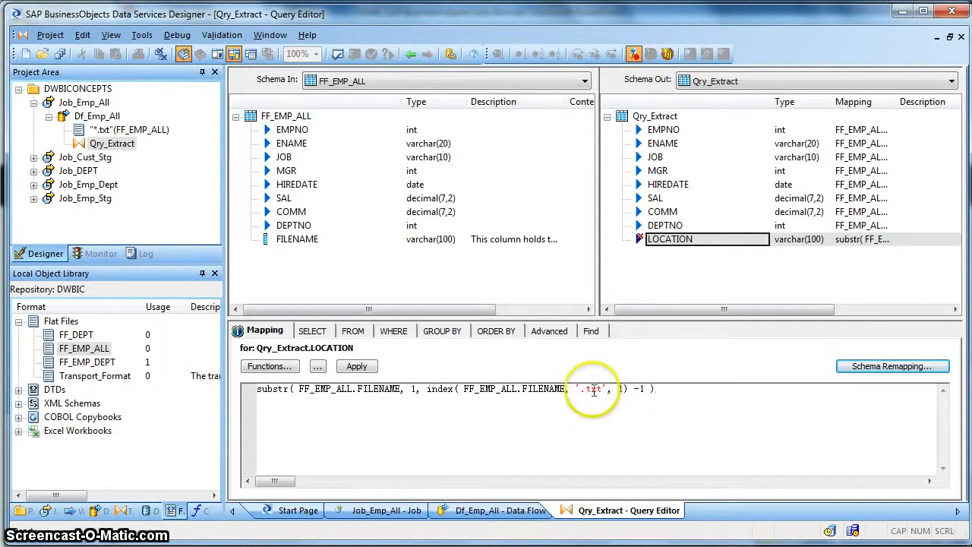
Validate the Qry_Extract query, dismiss the validation output and return to the Df_Emp_All data flow.
left_click(338, 54)
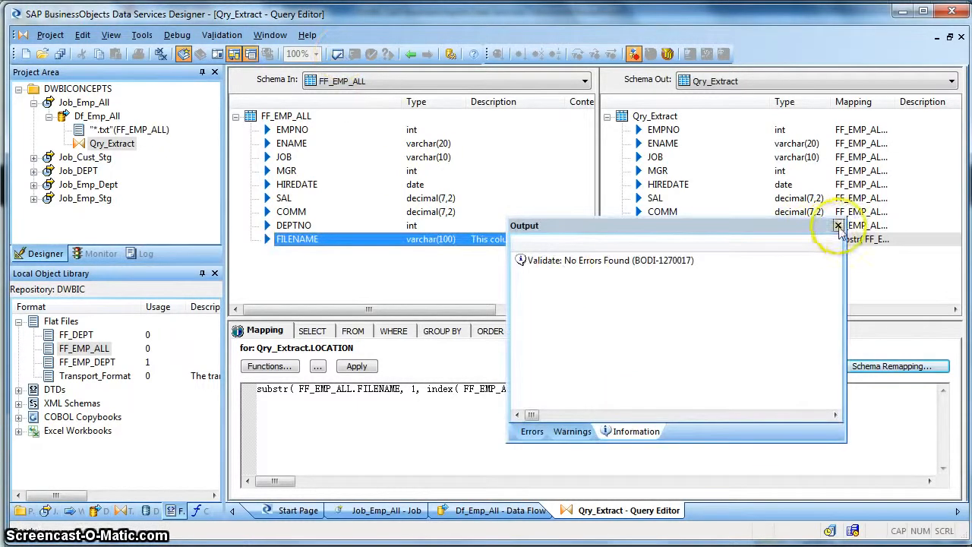
left_click(838, 226)
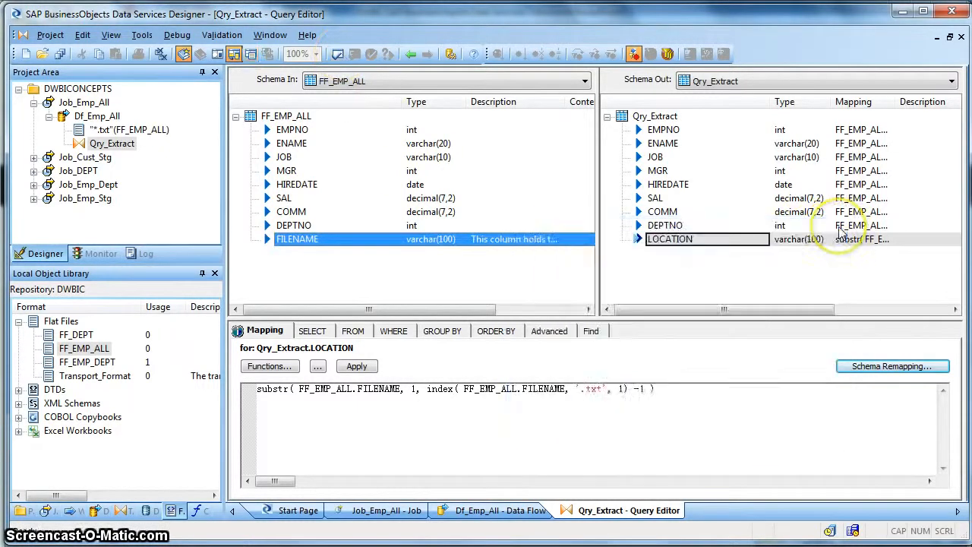
left_click(411, 55)
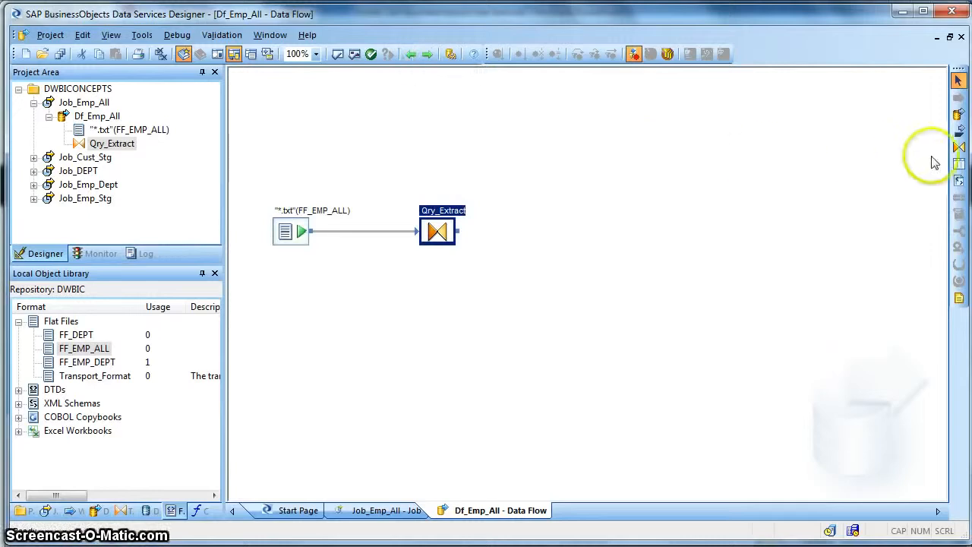
Add a template table STG_EMP_ALL in datastore DS_TGT_REPO to the data flow and connect Qry_Extract to it.
left_click_drag(958, 164, 542, 213)
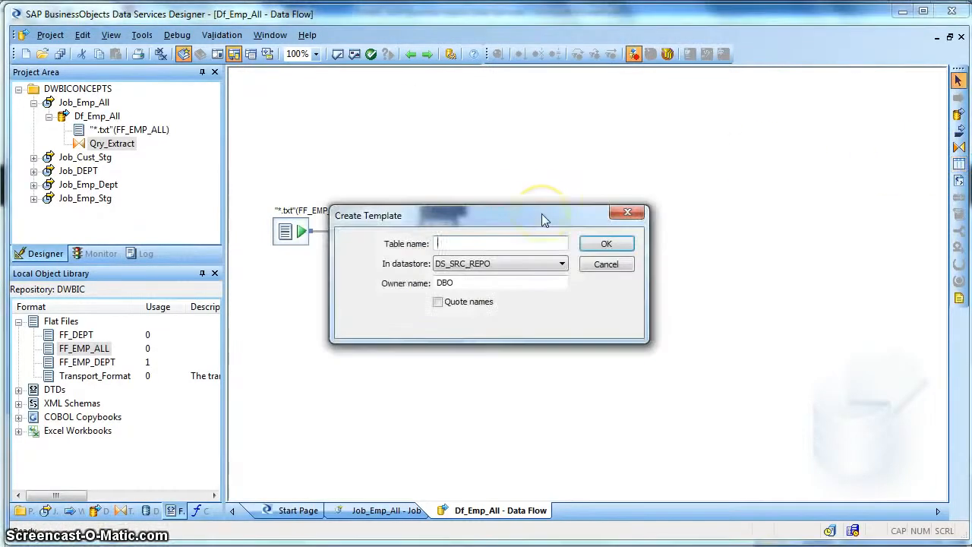
type("STG_EMP")
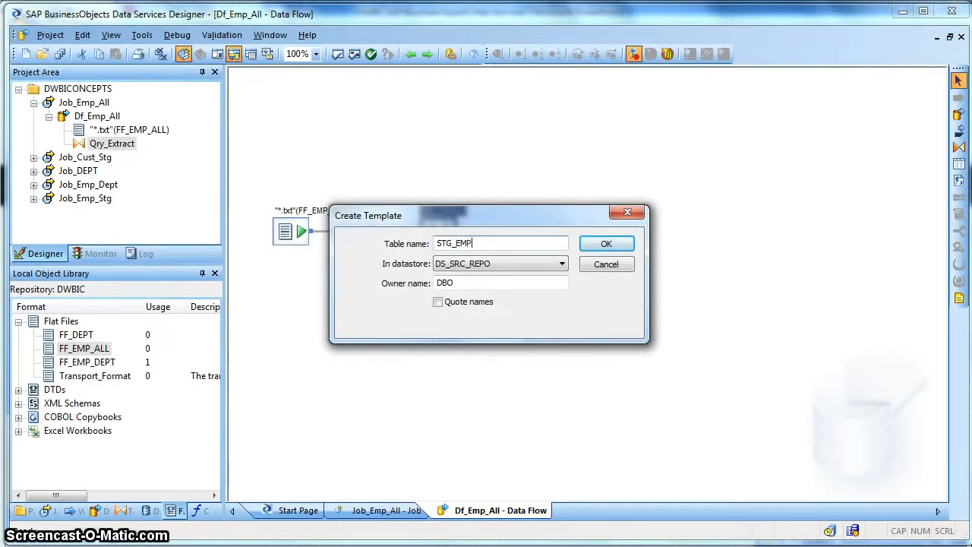
type("_ALL")
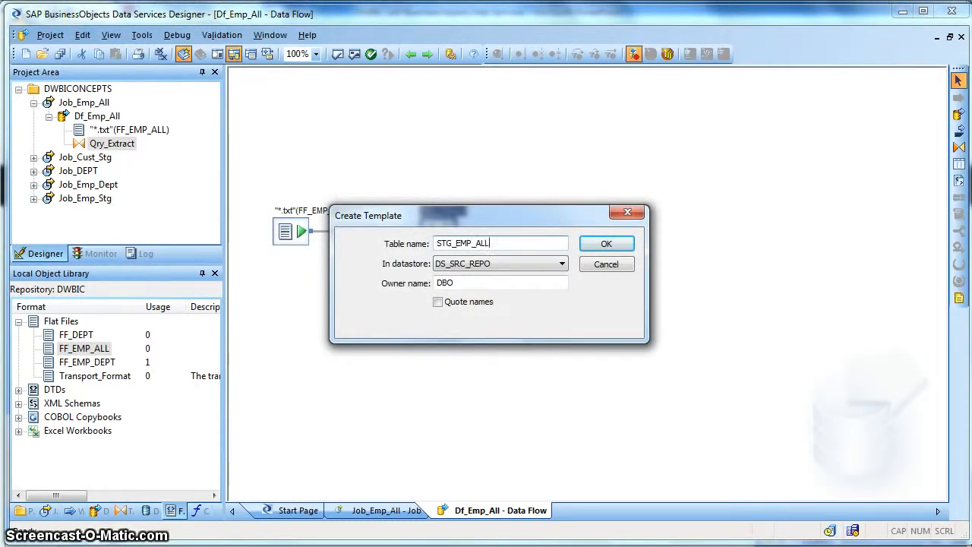
left_click(530, 270)
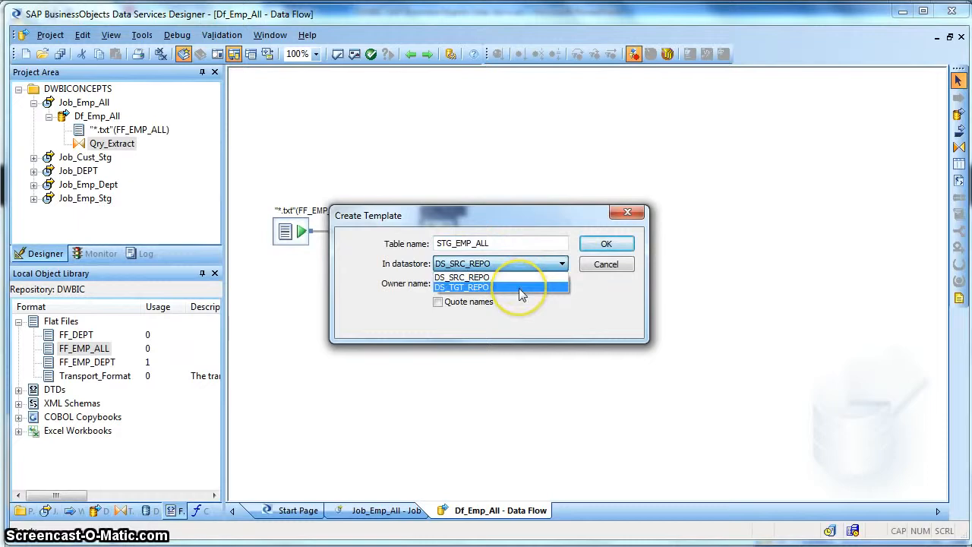
left_click(520, 287)
left_click(605, 244)
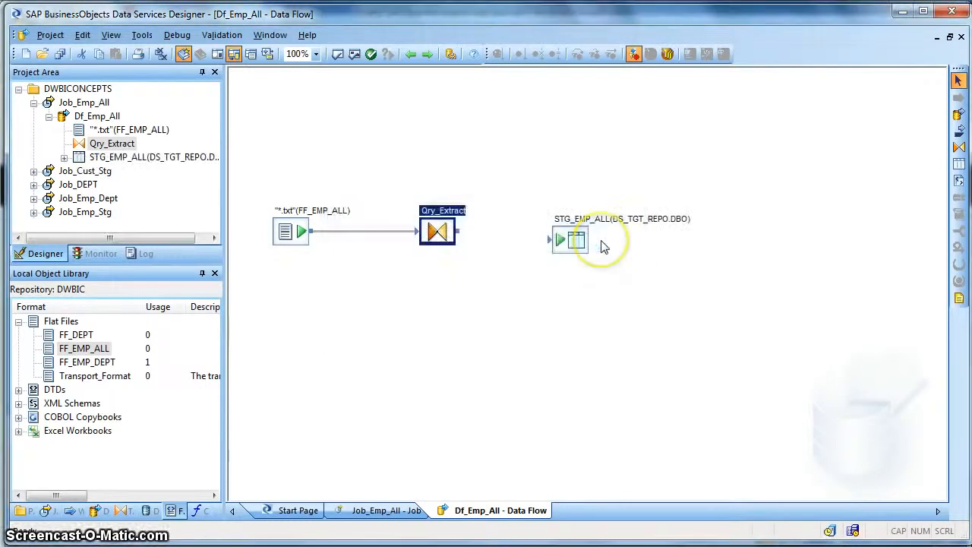
left_click_drag(466, 237, 568, 233)
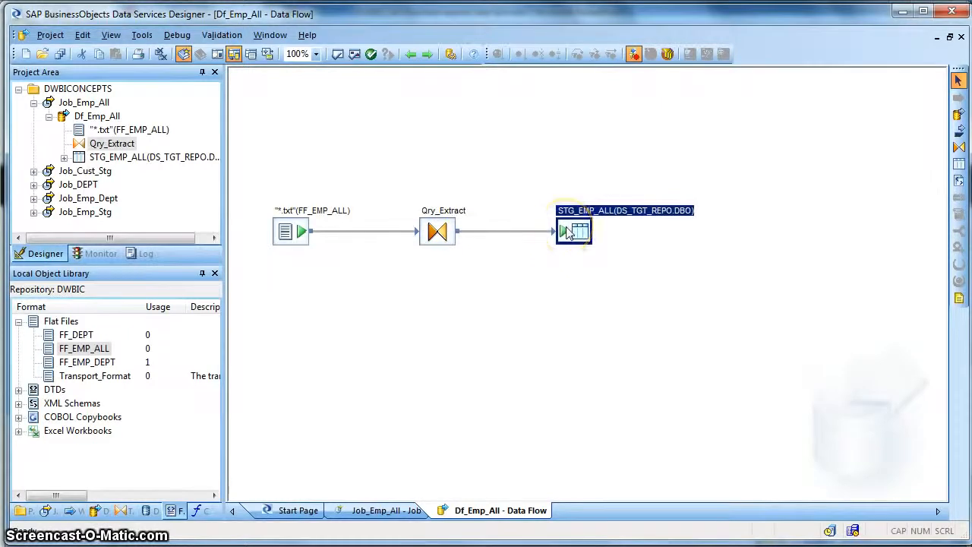
Review the schema and loading options of the STG_EMP_ALL target table, then return to the data flow.
double_click(568, 232)
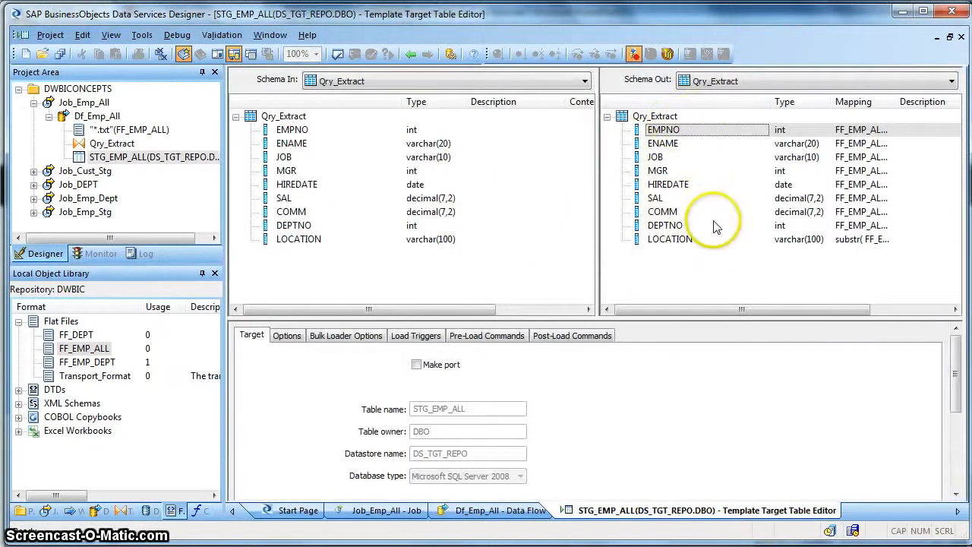
left_click_drag(357, 320, 357, 293)
left_click(287, 310)
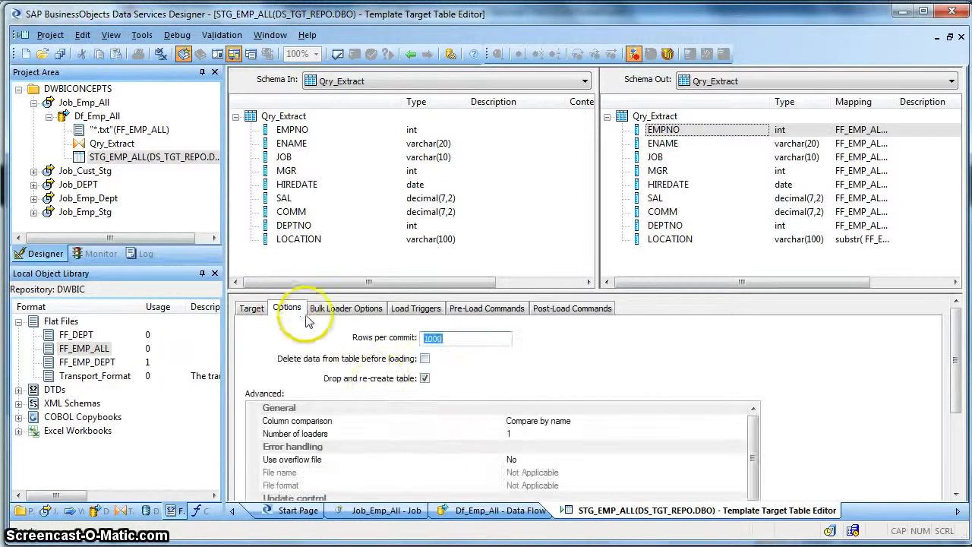
left_click(410, 54)
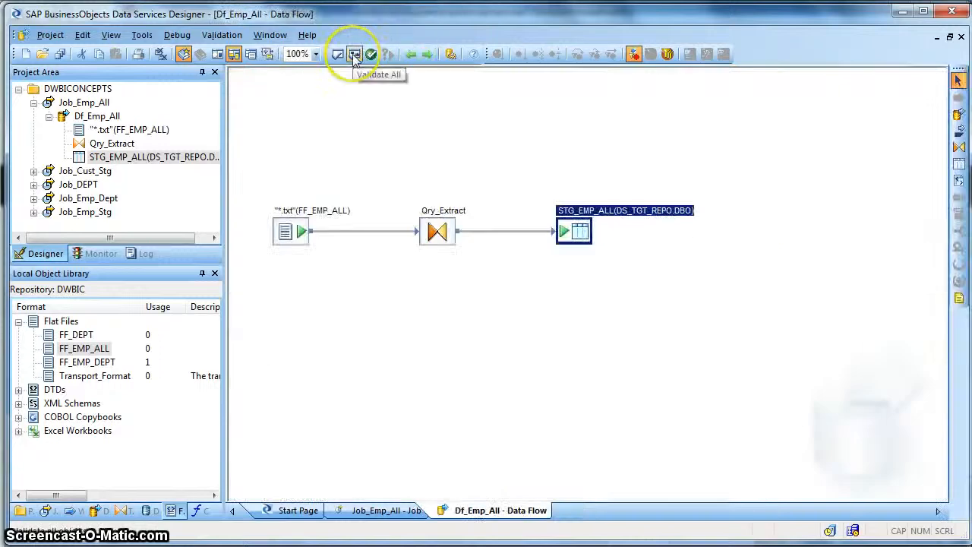
Validate all objects of the Df_Emp_All data flow, dismiss the output and go back to Job_Emp_All.
left_click(354, 56)
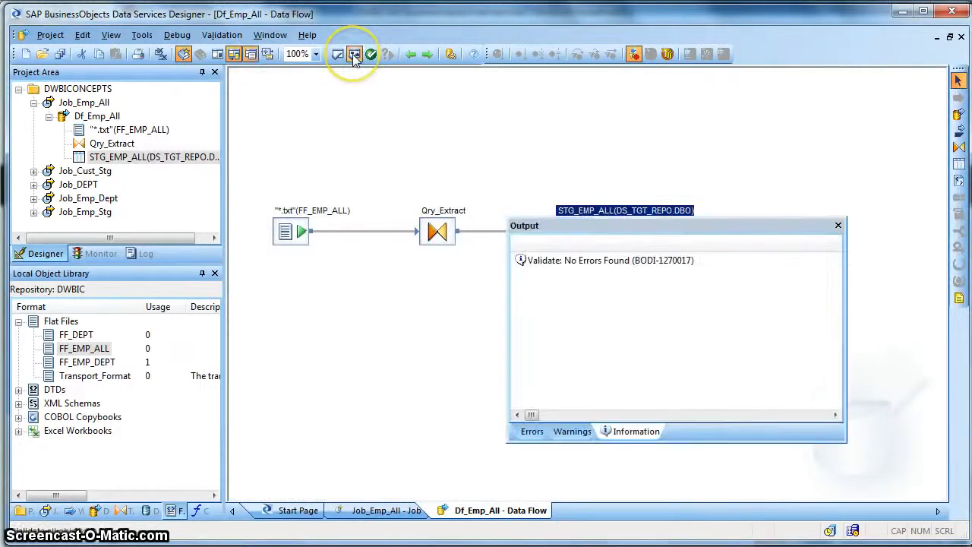
left_click(838, 227)
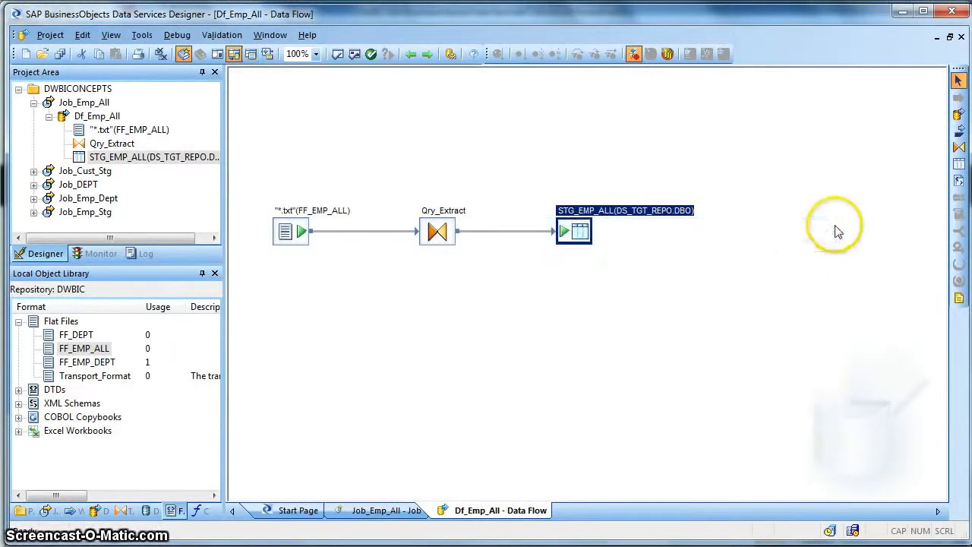
left_click(409, 58)
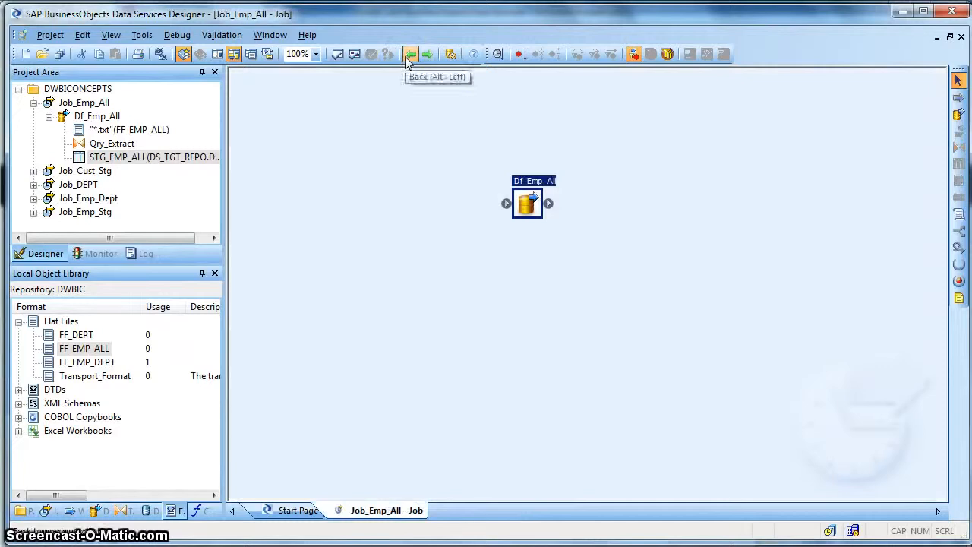
Execute Job_Emp_All, saving all changed objects and accepting the default execution properties.
left_click(499, 57)
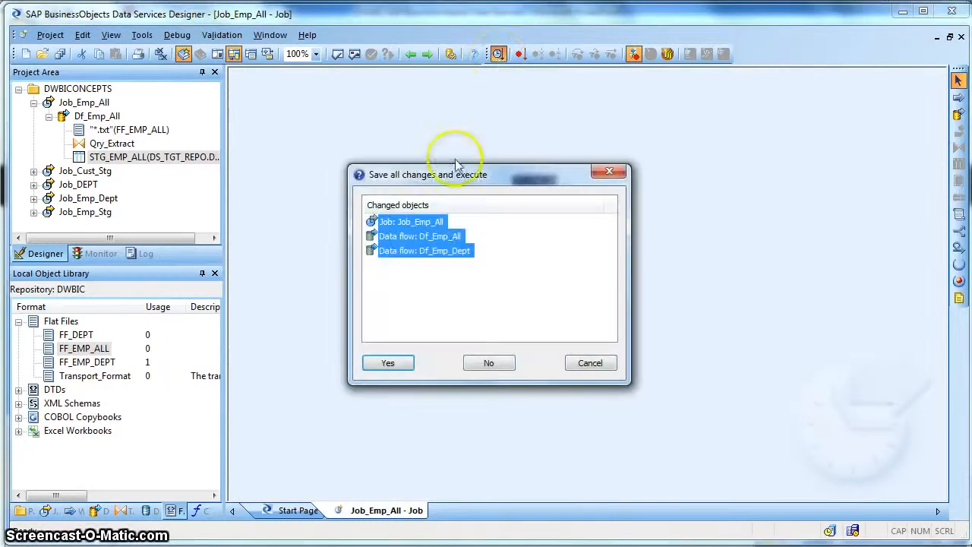
left_click(403, 363)
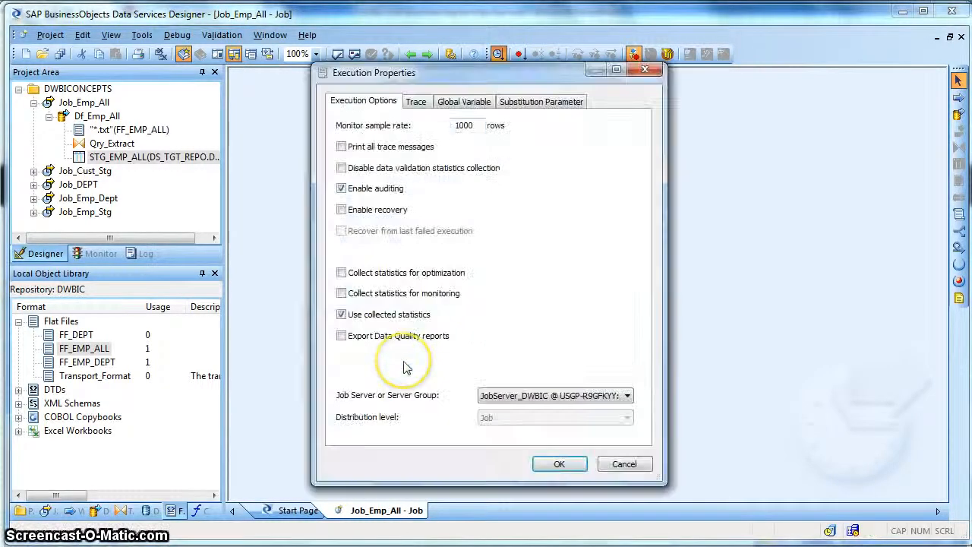
left_click(559, 465)
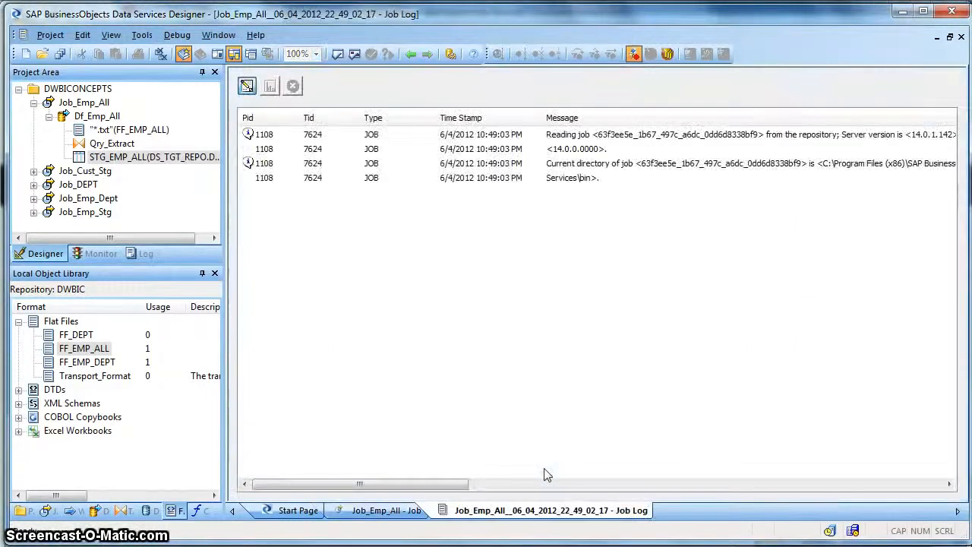
Check the row counts in the job's monitor statistics for the query, target and source of Df_Emp_All.
left_click(271, 86)
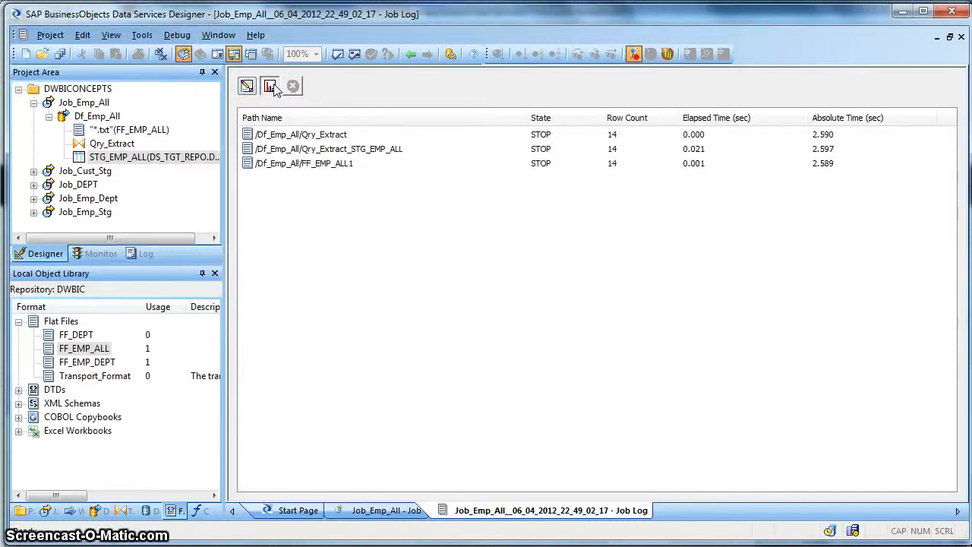
left_click(612, 137)
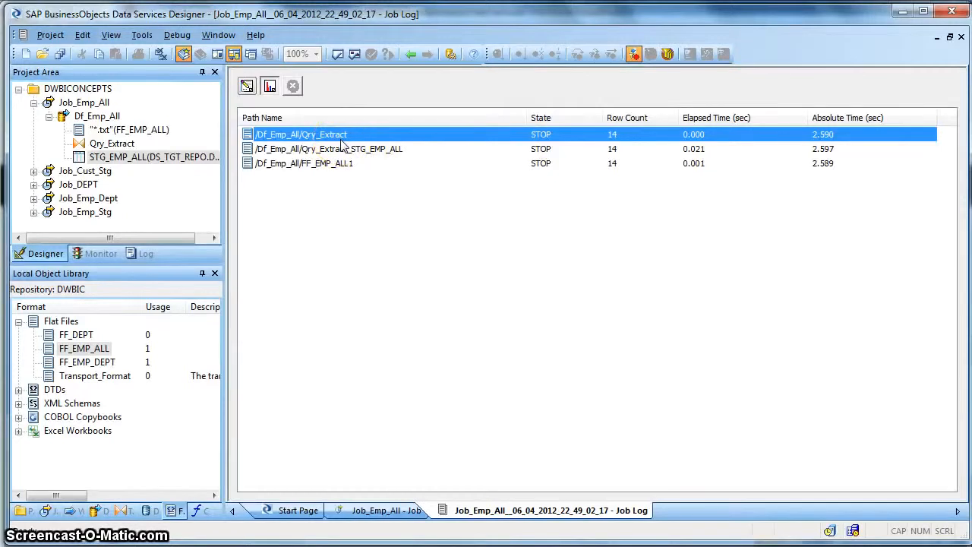
left_click(86, 351)
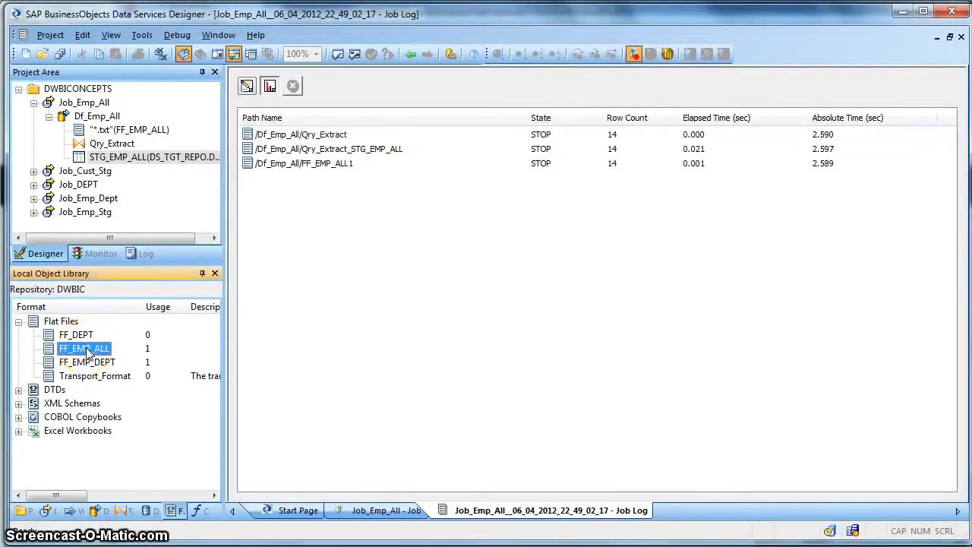
Reopen the Df_Emp_All data flow, view the data of STG_EMP_ALL and sort the records by DEPTNO.
left_click(411, 55)
double_click(530, 202)
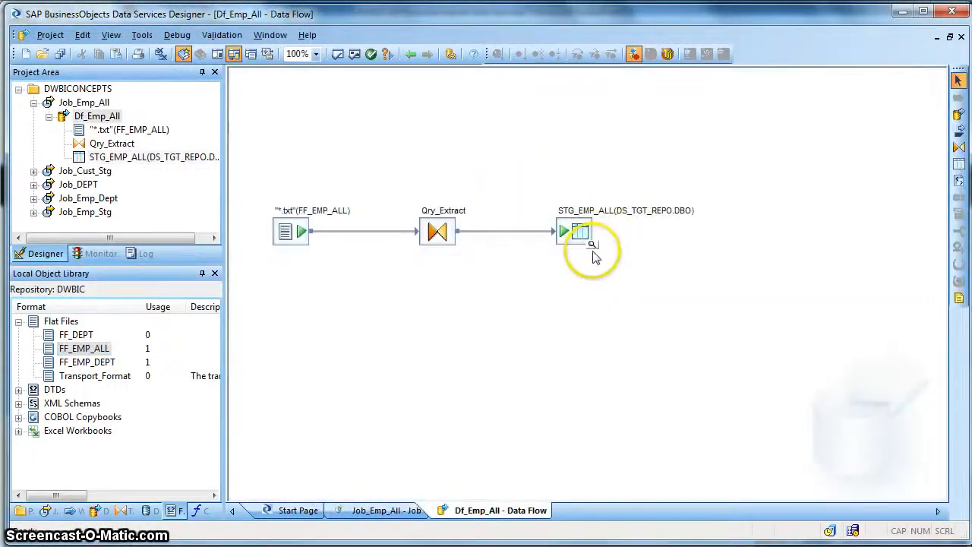
left_click(592, 248)
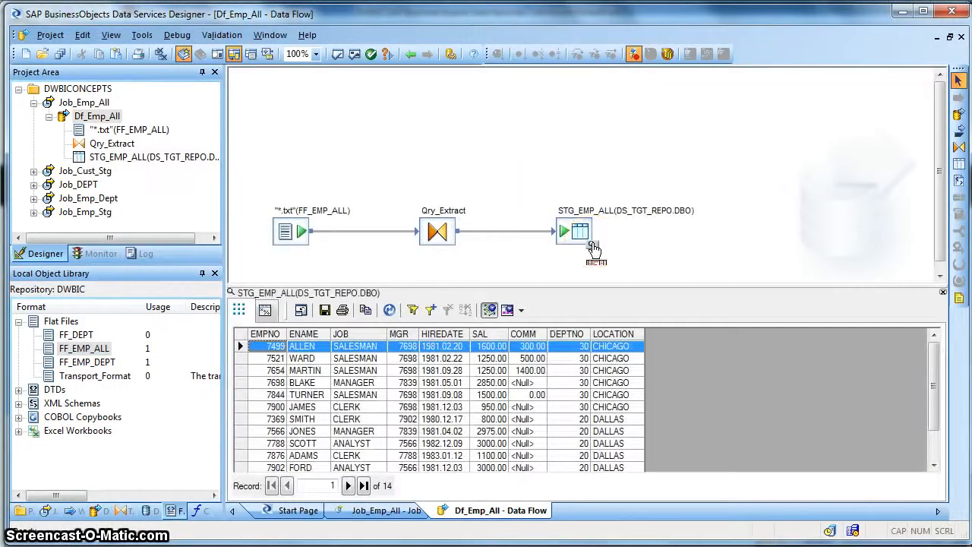
left_click(566, 334)
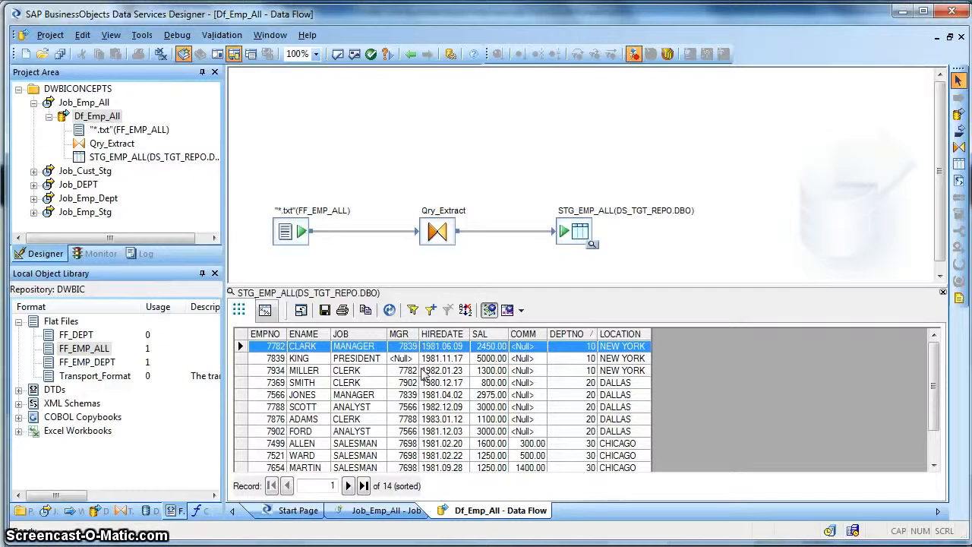
Go through all STG_EMP_ALL records comparing DEPTNO with LOCATION, and close the data view.
left_click(608, 371)
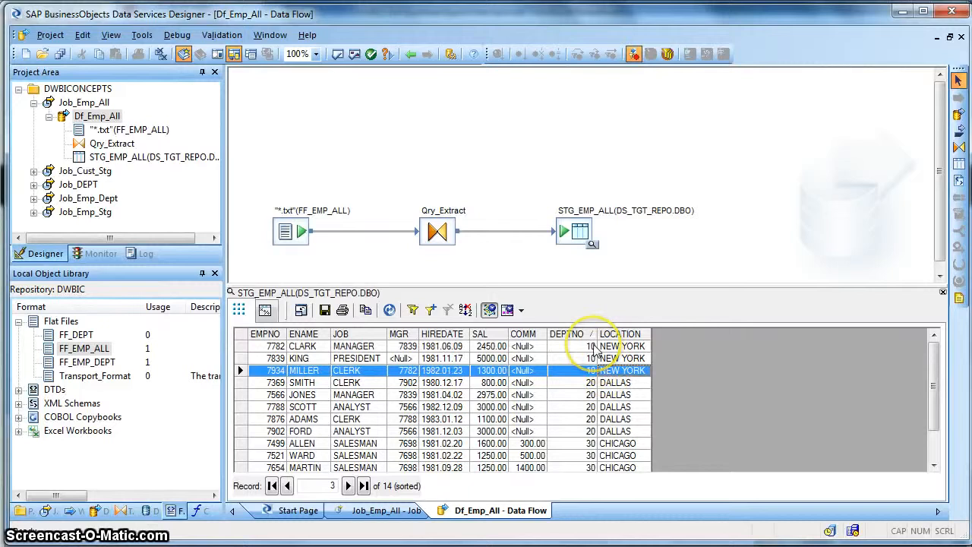
left_click(595, 349)
key("shift+Down")
key("shift+Down")
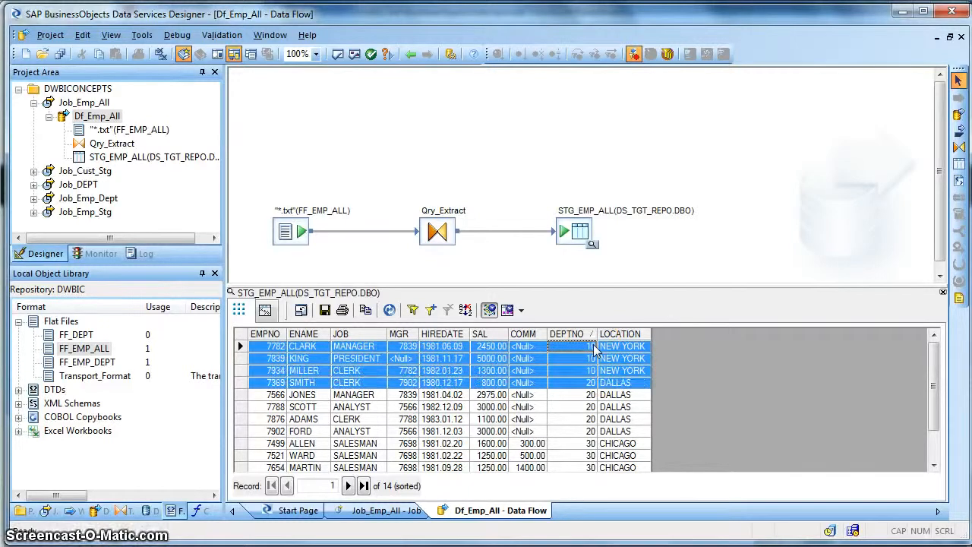
key("Up")
key("Down")
key("Down")
key("Down")
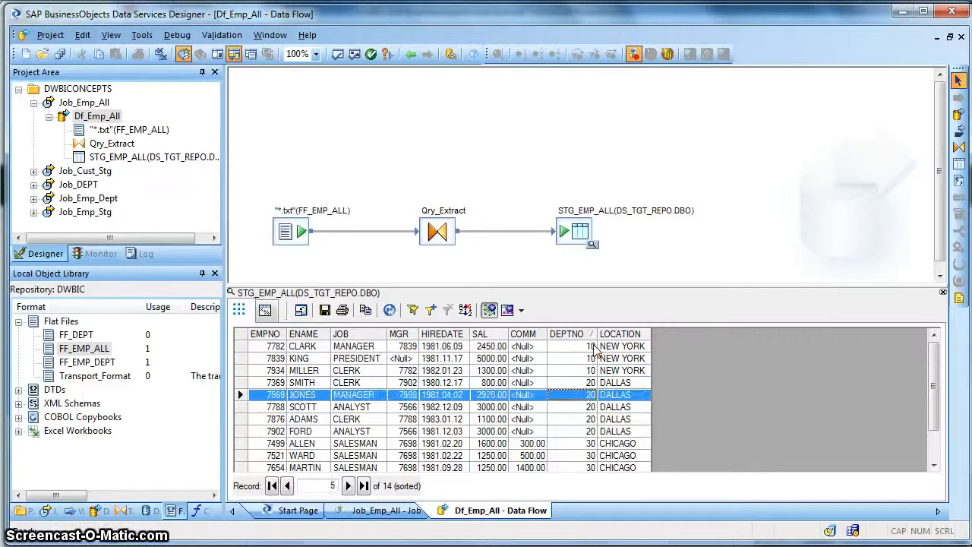
key("Down")
key("Down")
key("Down")
key("Down")
key("Down")
key("Down")
key("Down")
key("Down")
key("Down")
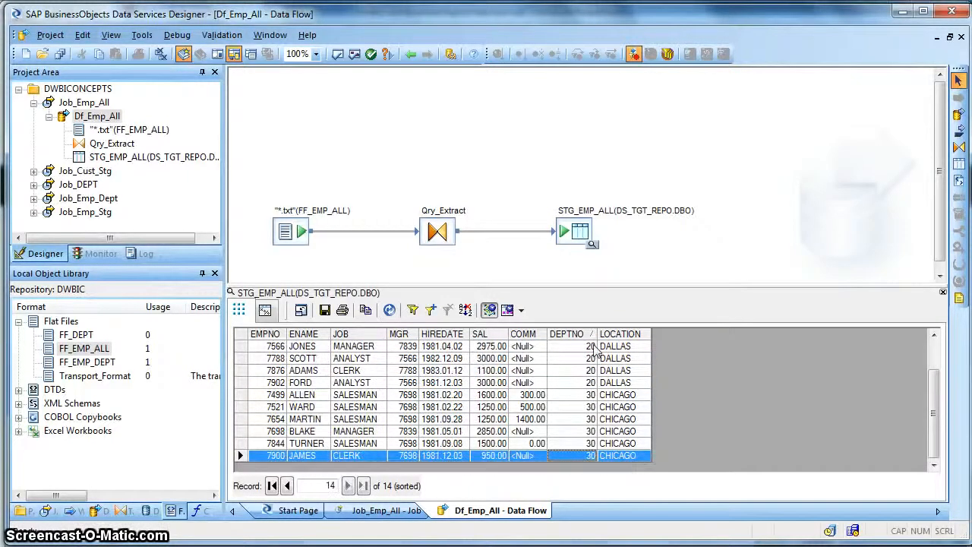
left_click(943, 292)
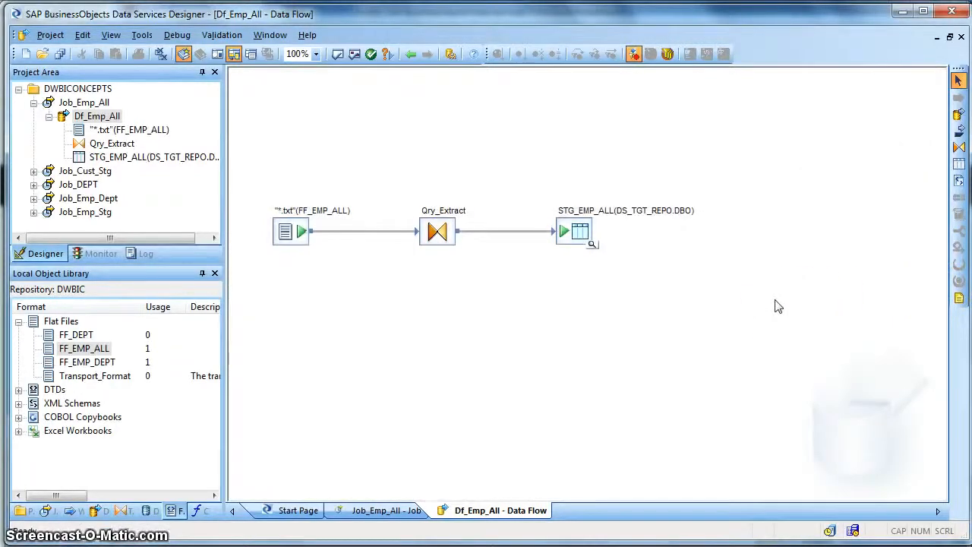
Switch to the DWBIC SAP BusinessObjects Data Services presentation in PowerPoint and go to its title slide.
key("alt+Tab")
key("Home")
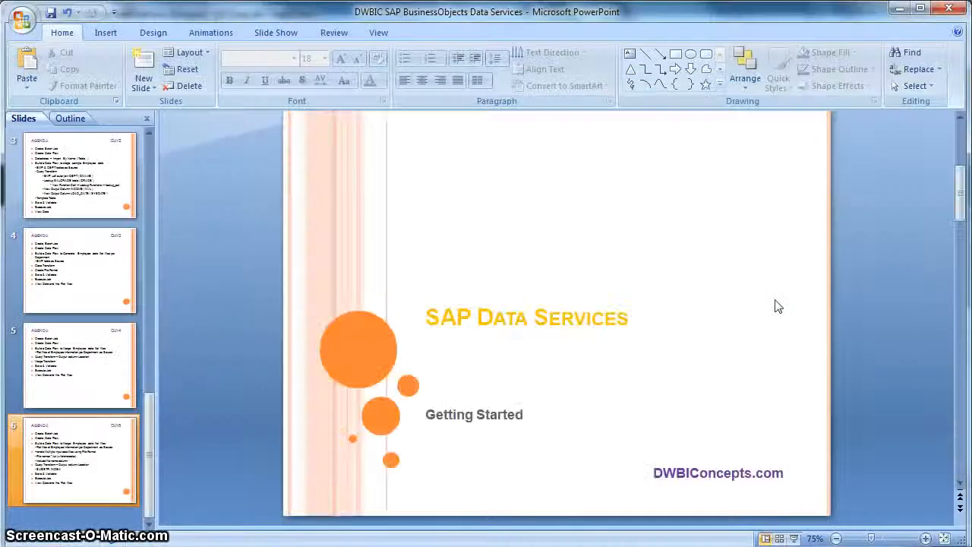